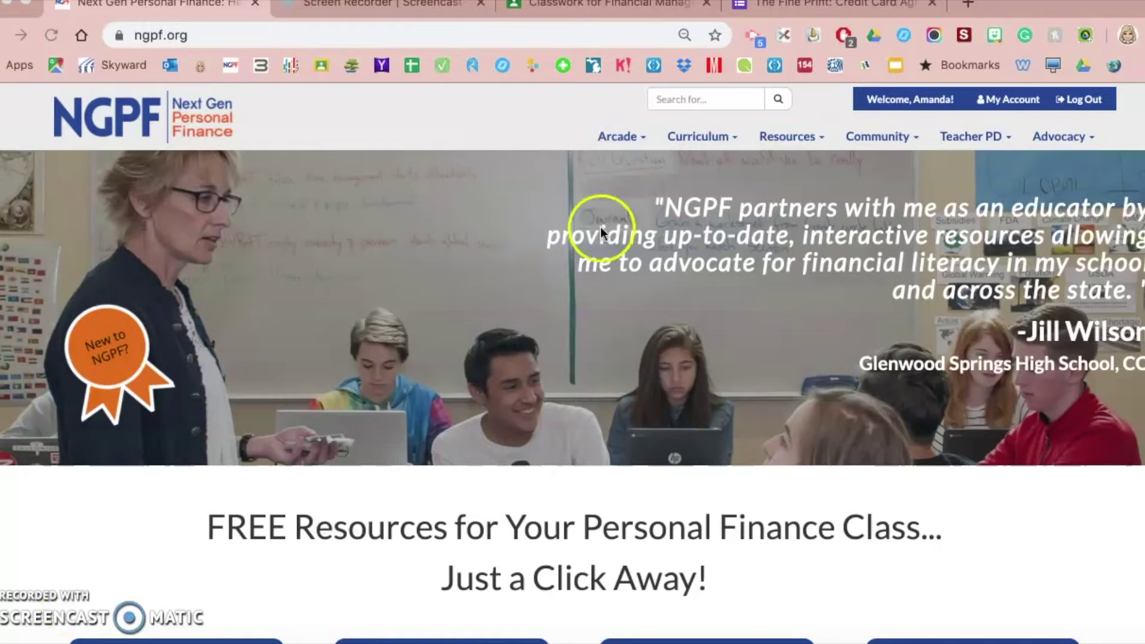
# Open the Fine Print: Credit Card Agreement quiz in the editor and view its 143-response summary.
pyautogui.click(795, 8)
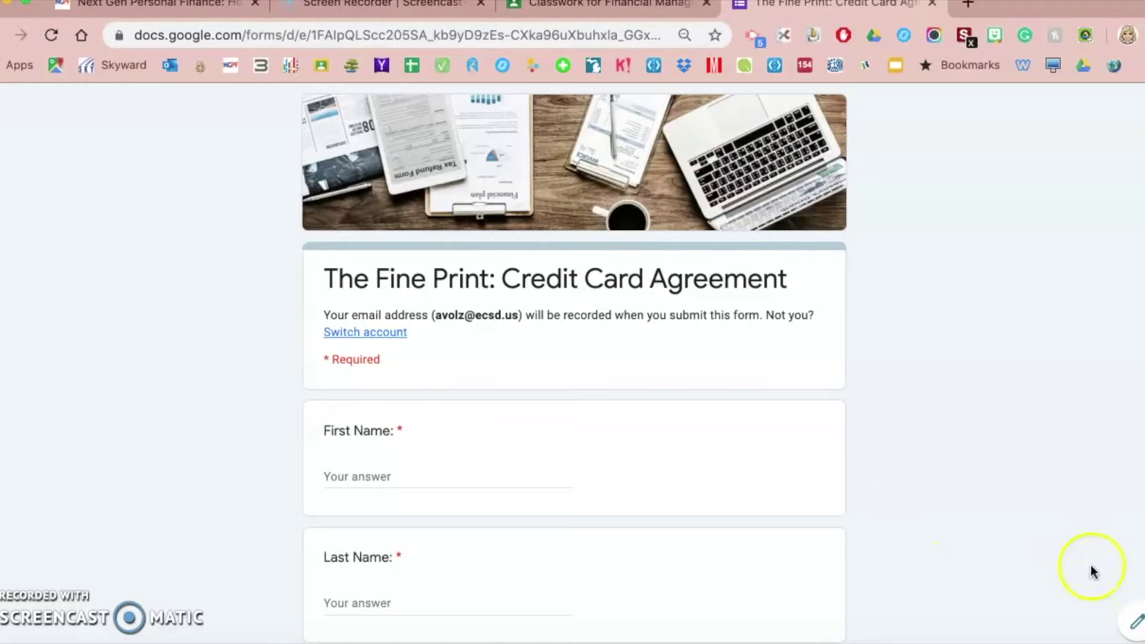
pyautogui.click(1137, 627)
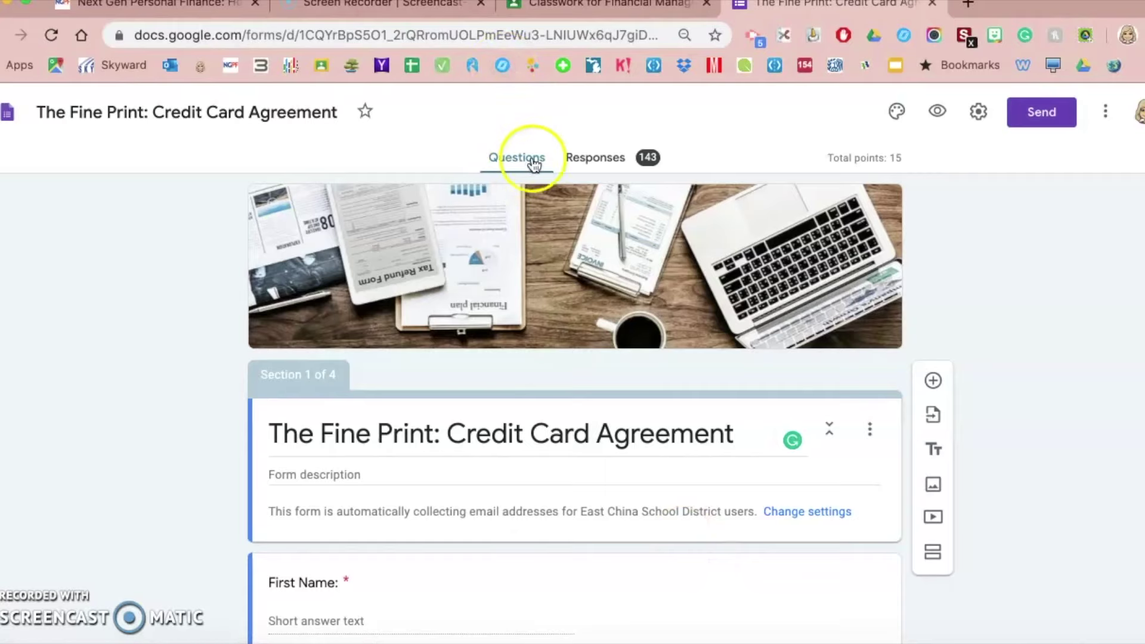
pyautogui.click(614, 164)
pyautogui.click(427, 310)
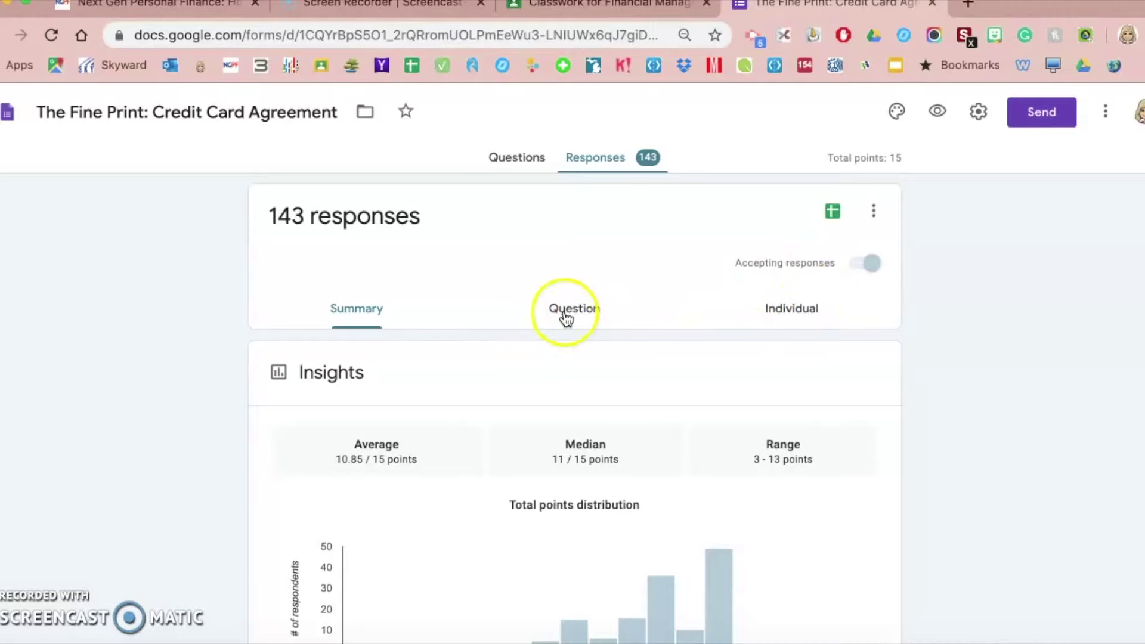
pyautogui.scroll(-1, 220, 456)
pyautogui.scroll(-2, 219, 461)
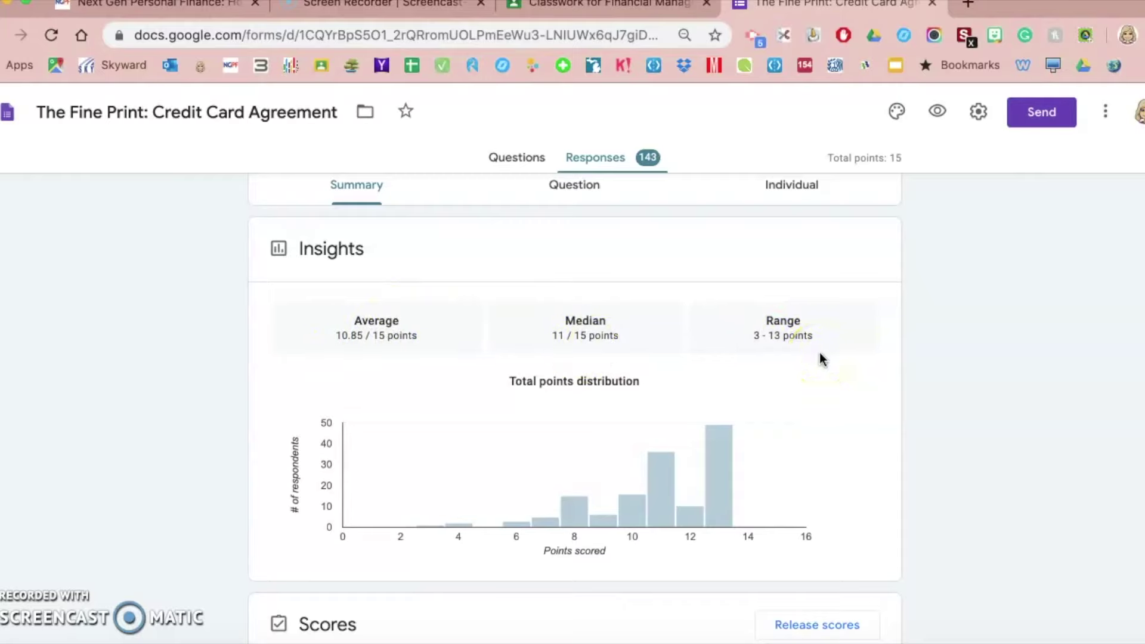
pyautogui.scroll(-1, 820, 353)
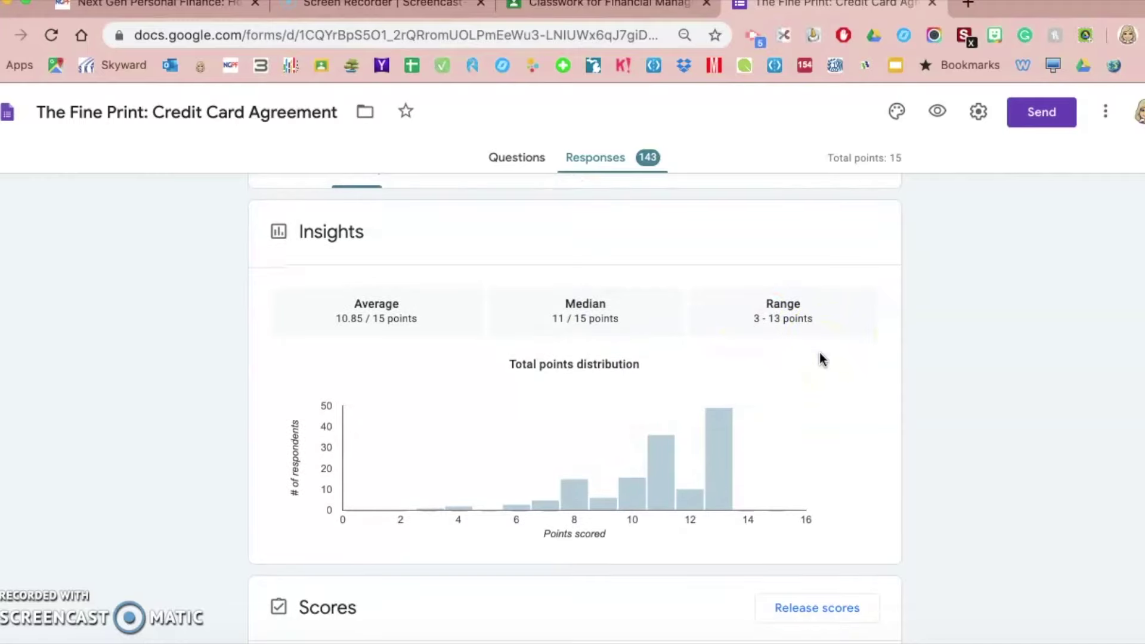
pyautogui.scroll(1, 820, 353)
pyautogui.scroll(1, 819, 354)
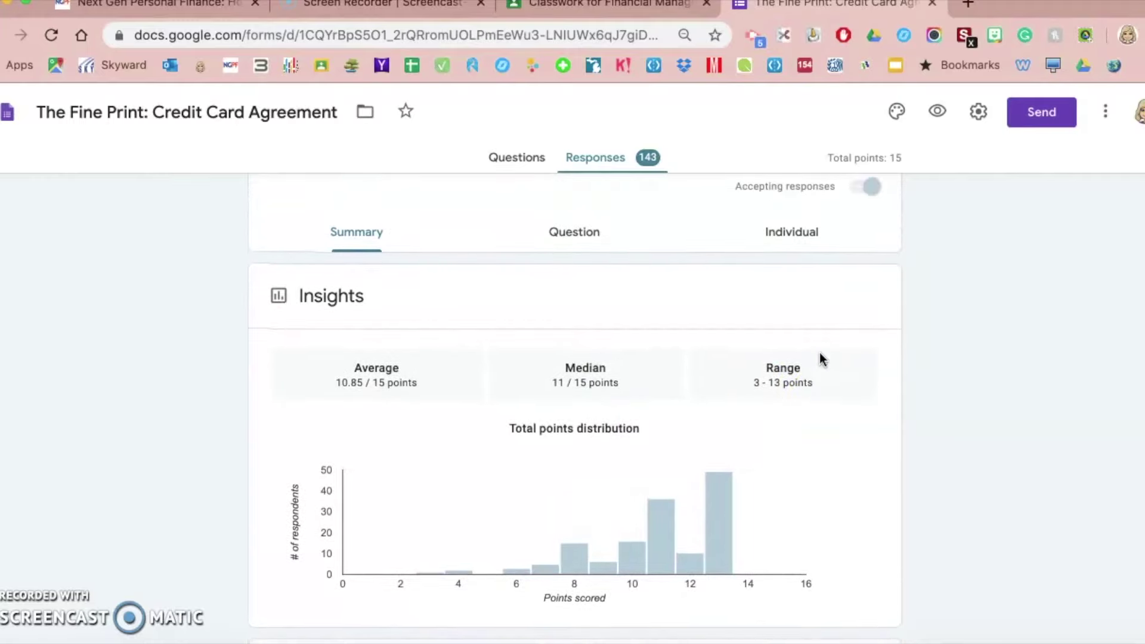
# View the responses grouped by question and browse the First Name answers.
pyautogui.click(587, 234)
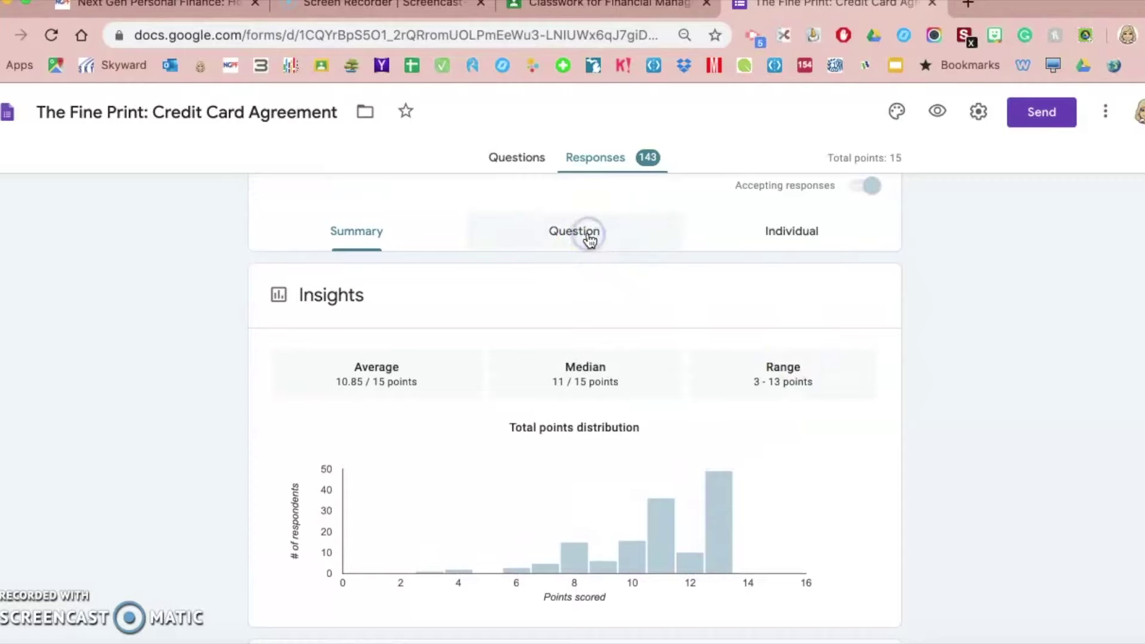
pyautogui.scroll(-7, 175, 544)
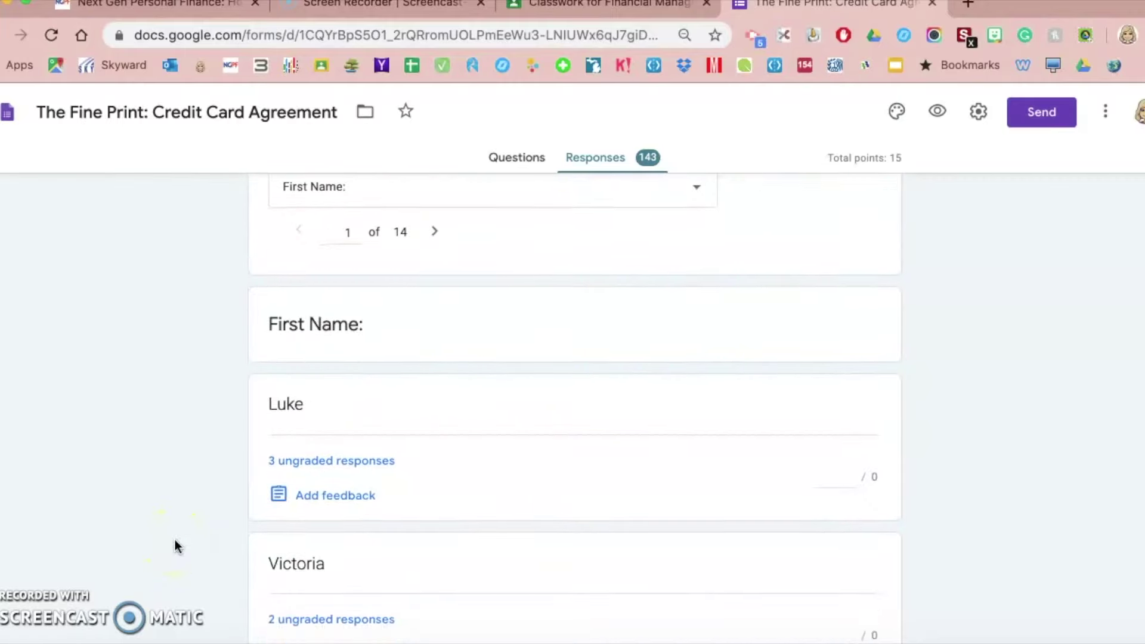
pyautogui.scroll(-5, 175, 544)
pyautogui.scroll(12, 175, 544)
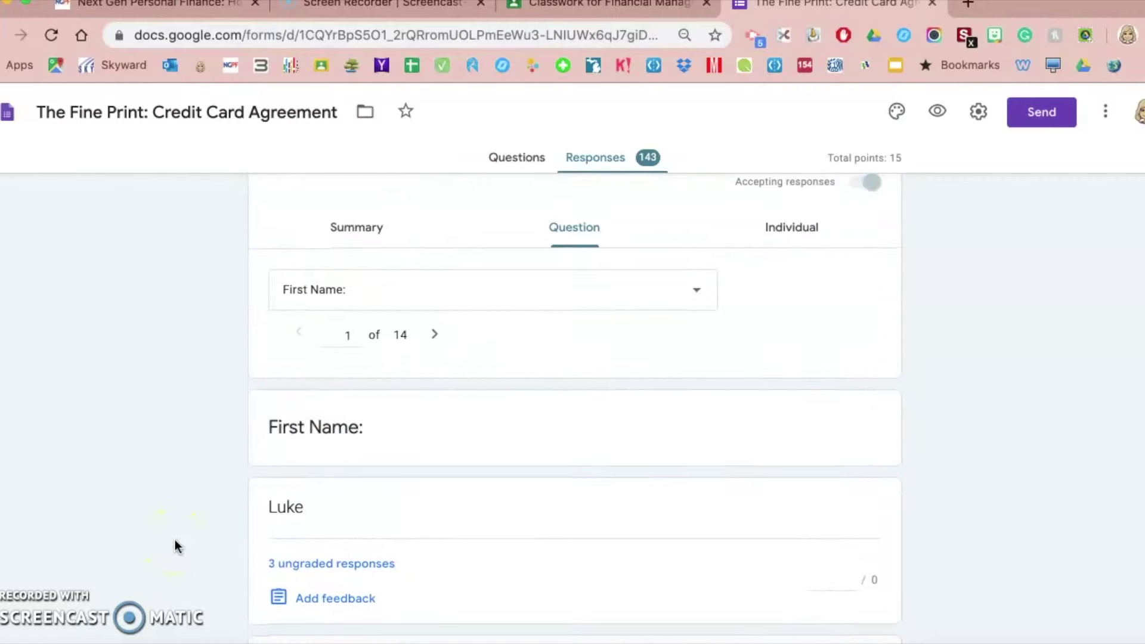
pyautogui.scroll(1, 175, 544)
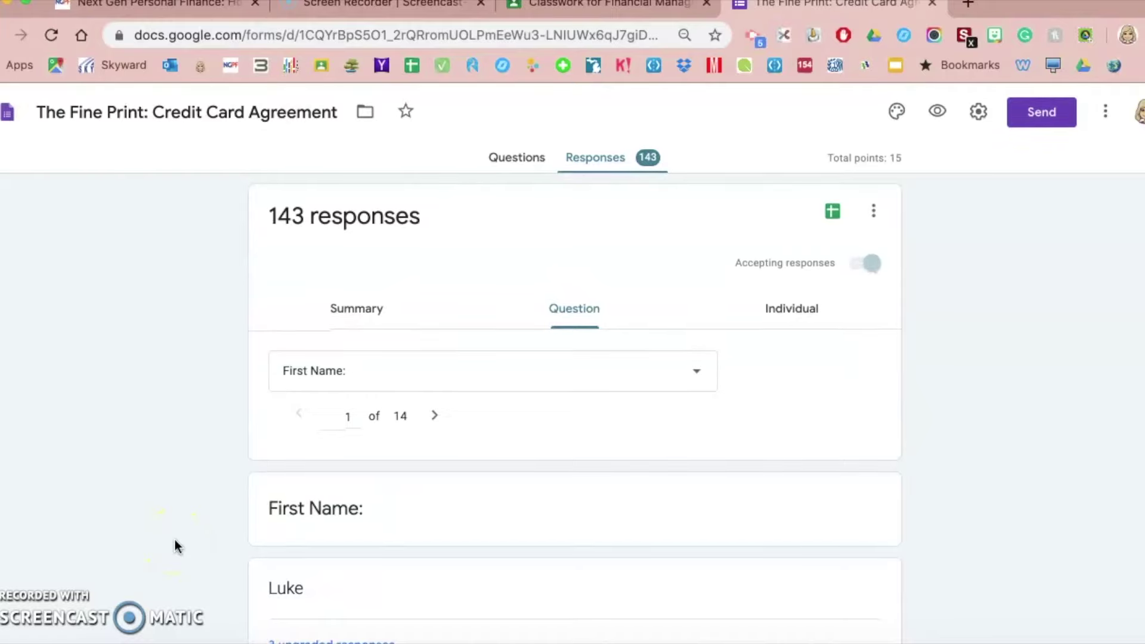
pyautogui.scroll(-11, 175, 544)
pyautogui.scroll(11, 175, 544)
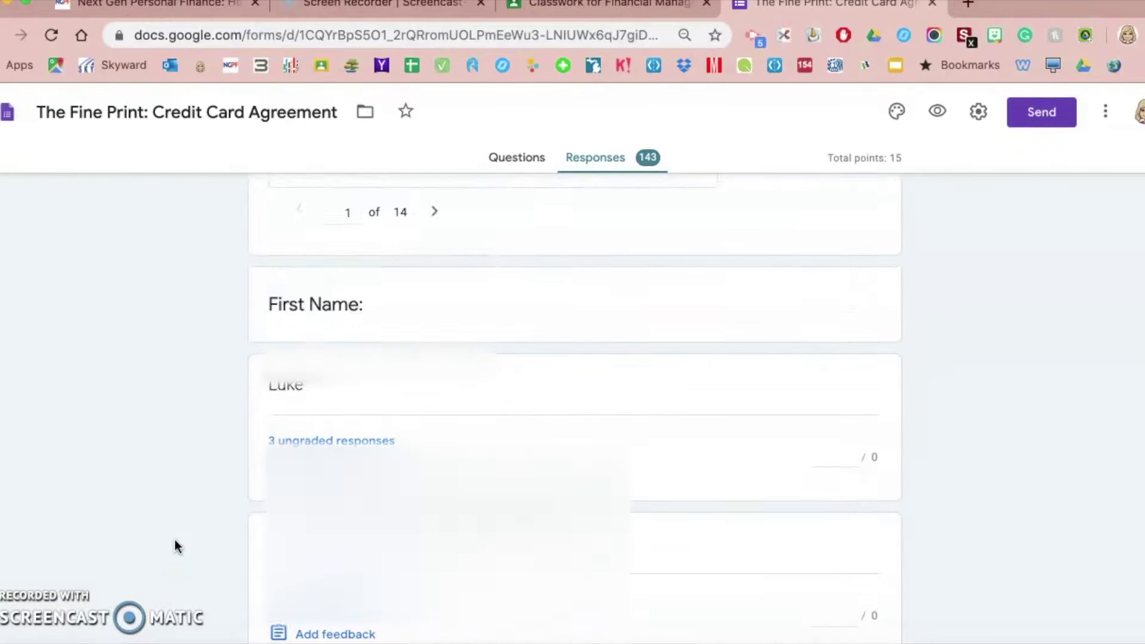
pyautogui.click(793, 318)
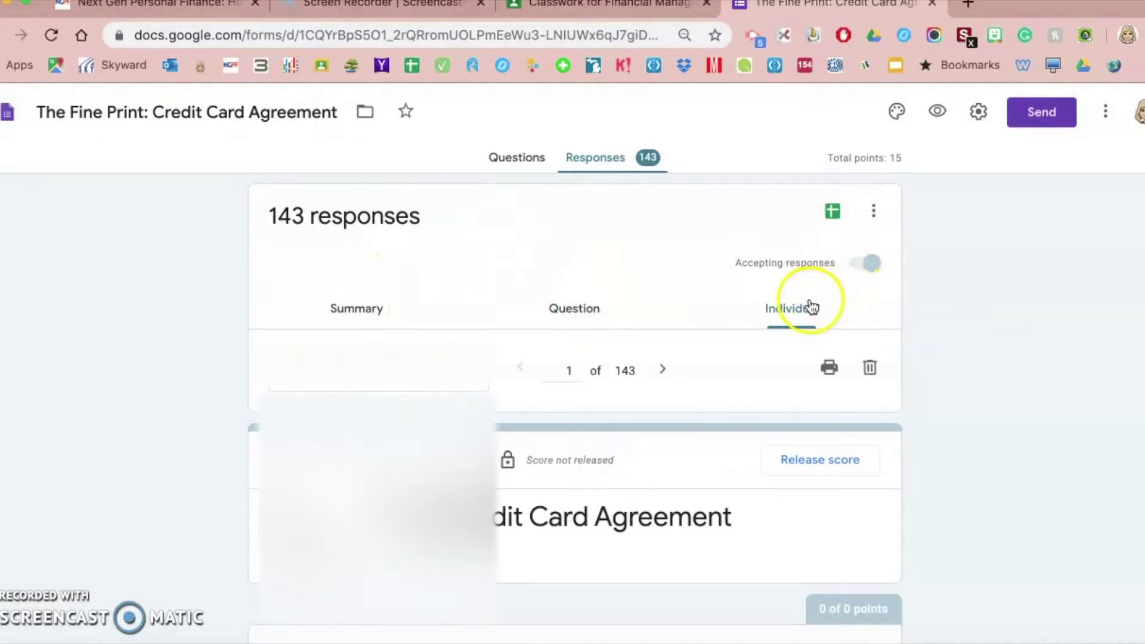
# Scroll through response 1 of 143 down to the ungraded written question 11.
pyautogui.scroll(-4, 197, 460)
pyautogui.scroll(-10, 198, 462)
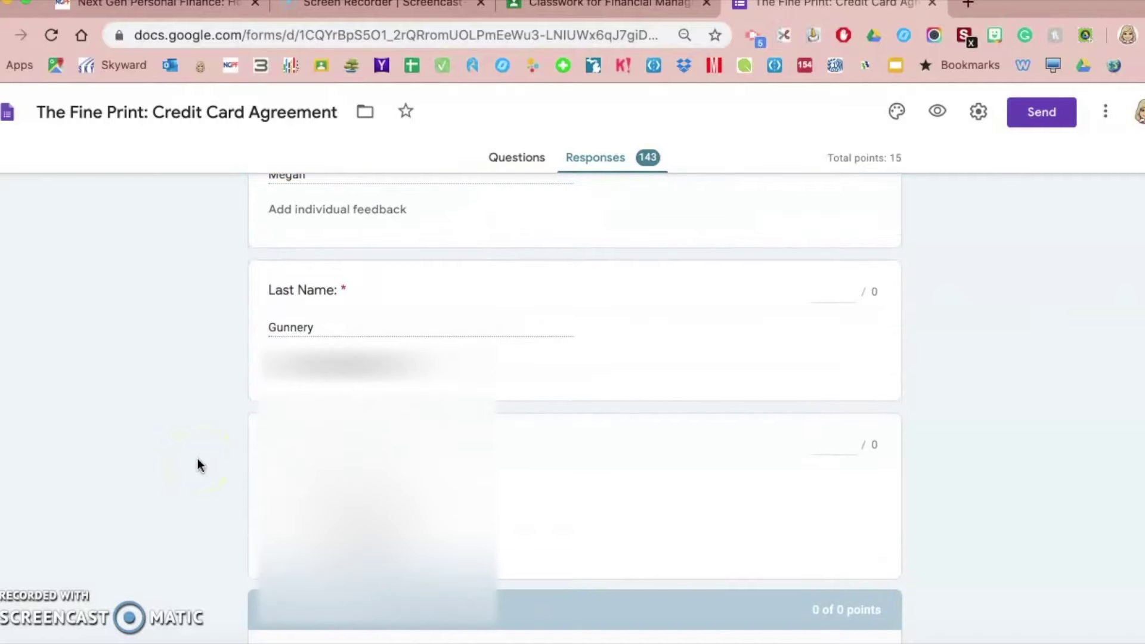
pyautogui.scroll(-20, 198, 459)
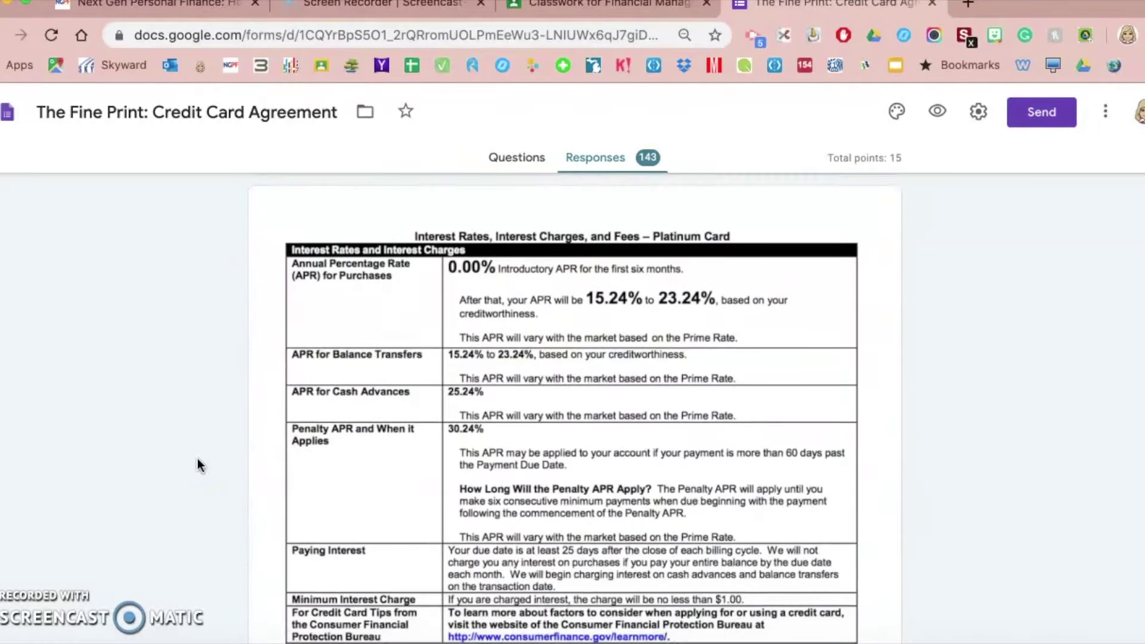
pyautogui.scroll(-10, 198, 464)
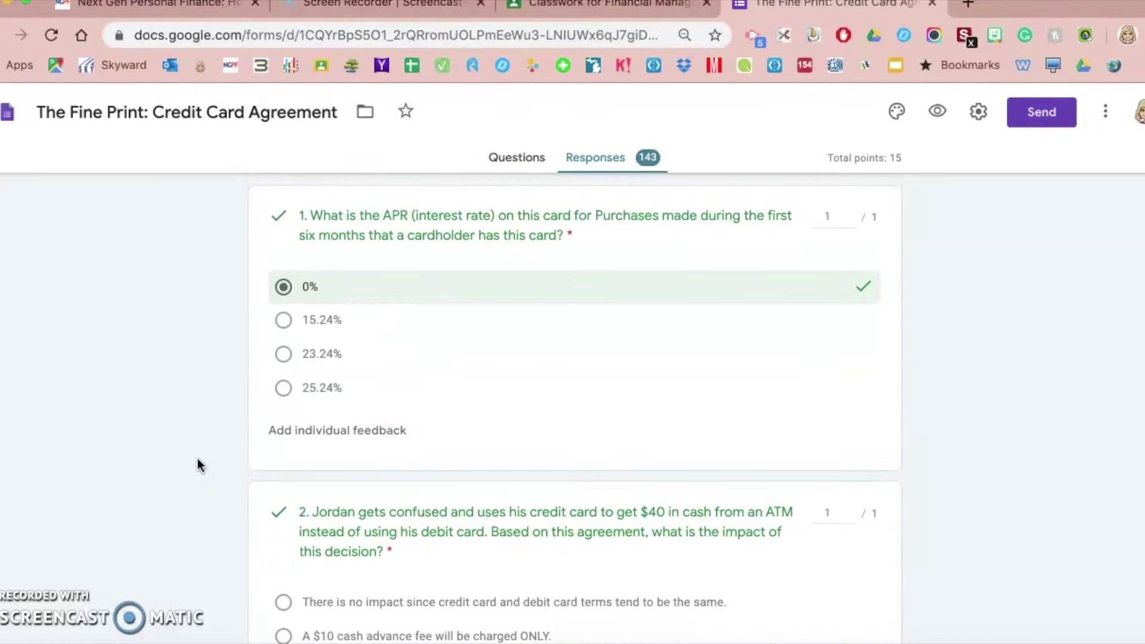
pyautogui.scroll(-20, 198, 458)
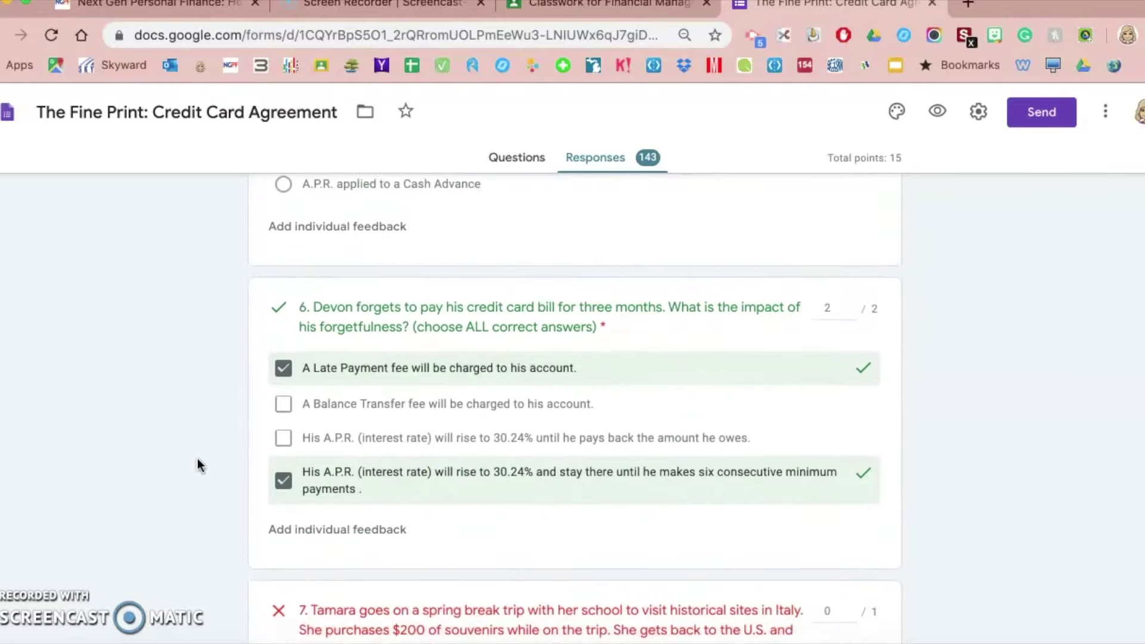
pyautogui.click(324, 461)
pyautogui.scroll(-15, 166, 492)
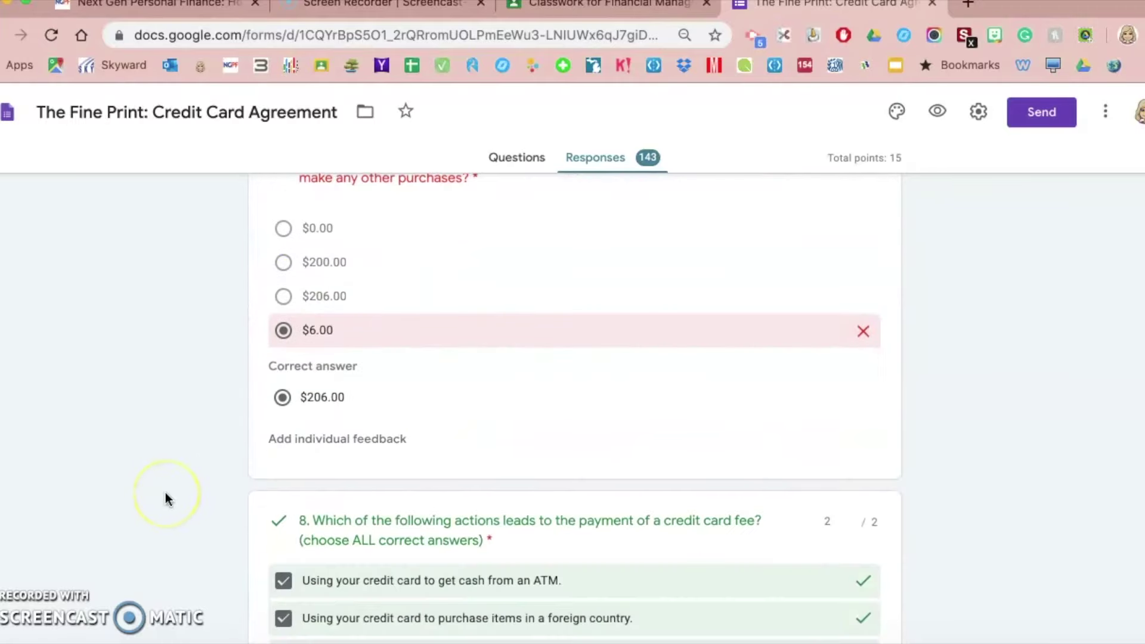
pyautogui.scroll(-8, 166, 492)
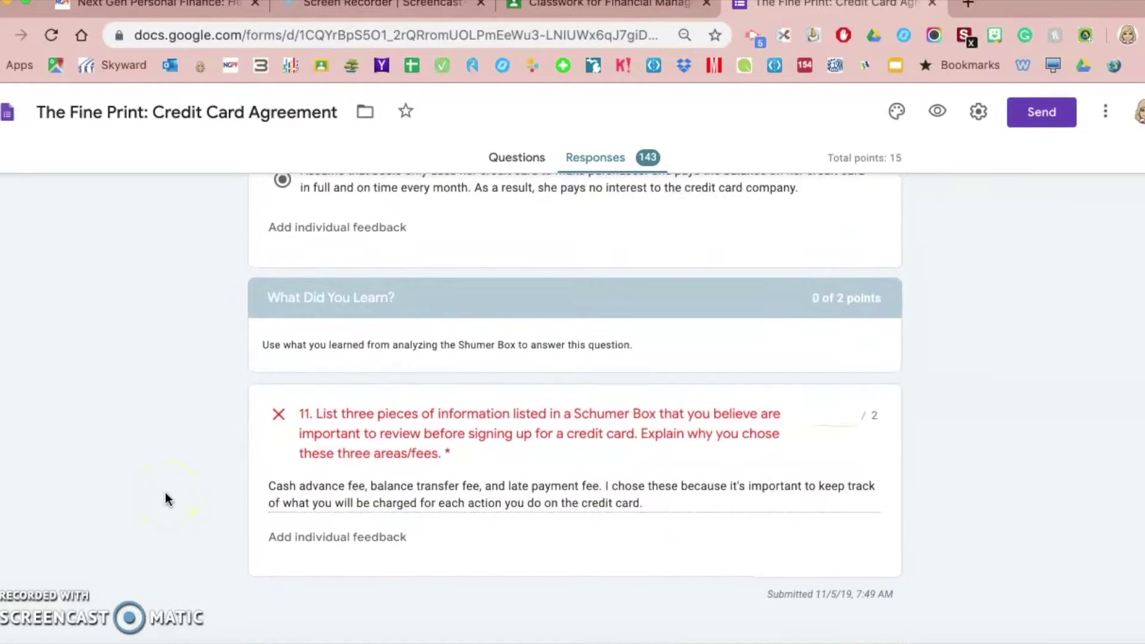
pyautogui.click(621, 487)
# Scroll back up through response 1 to the top of the submission.
pyautogui.scroll(15, 194, 411)
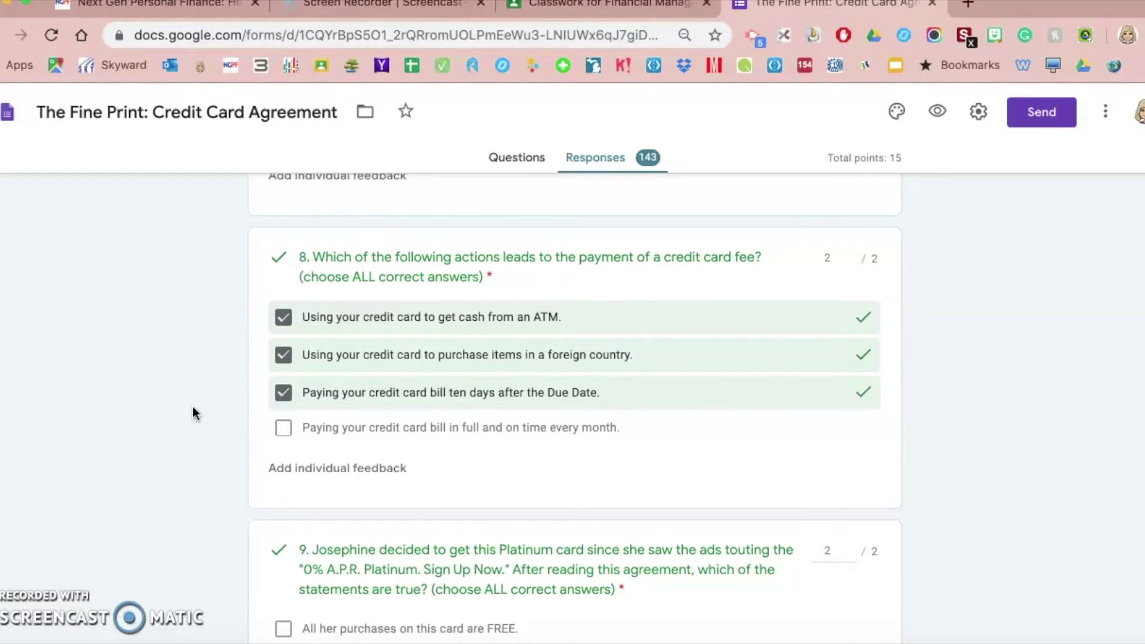
pyautogui.scroll(2, 193, 412)
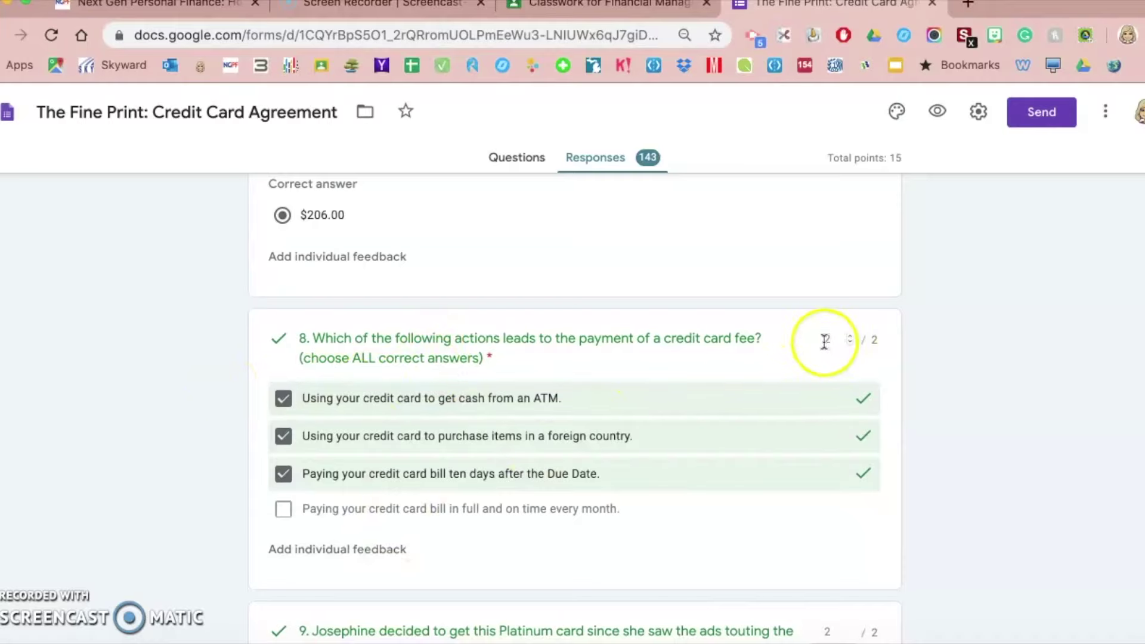
pyautogui.scroll(20, 123, 412)
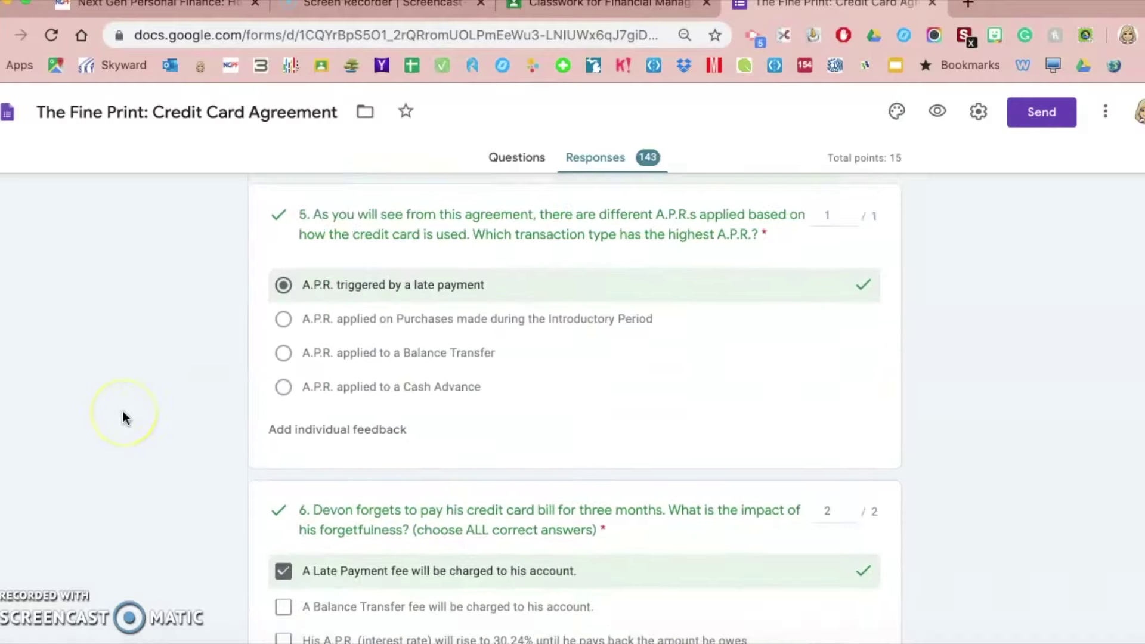
pyautogui.scroll(15, 123, 417)
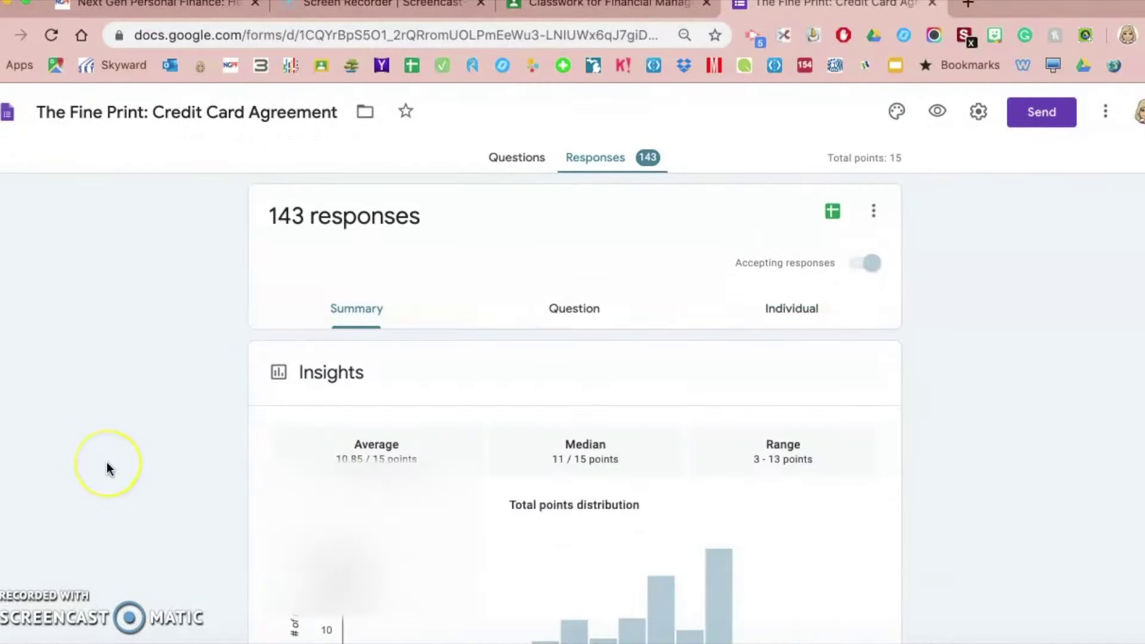
# Review the summary's Scores table and question charts, then return to the top.
pyautogui.scroll(-10, 108, 469)
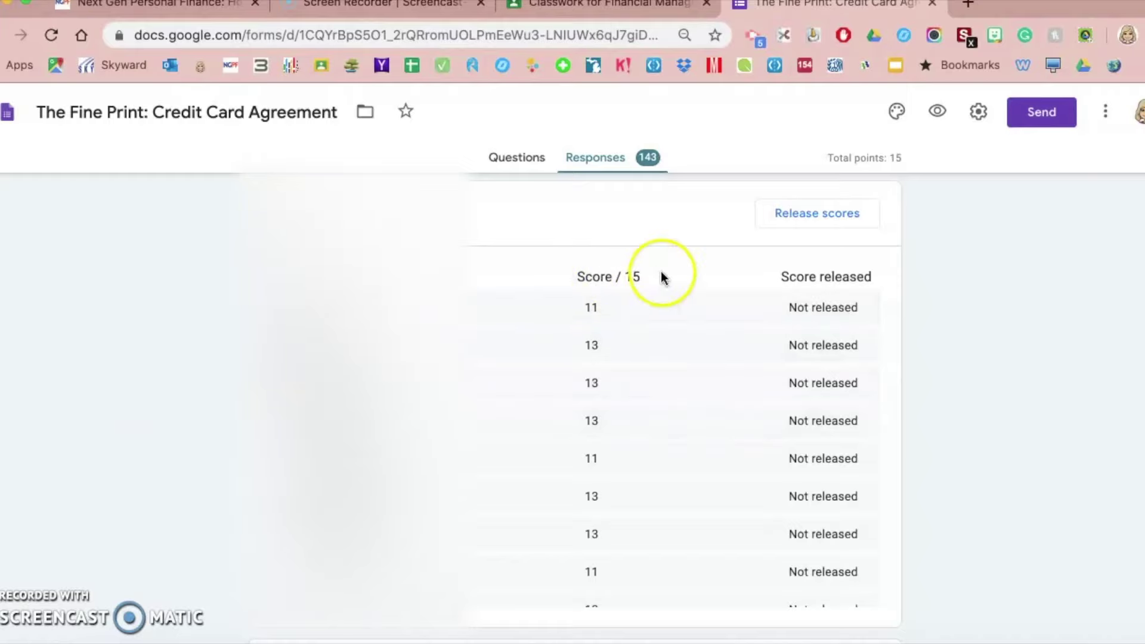
pyautogui.scroll(-6, 160, 504)
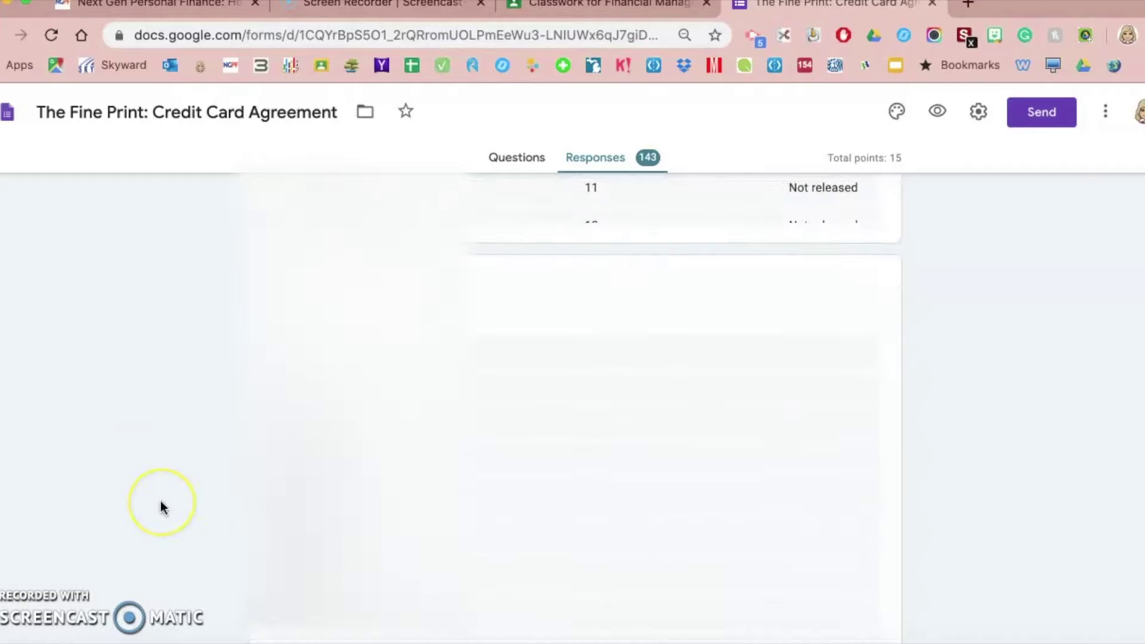
pyautogui.scroll(-5, 160, 504)
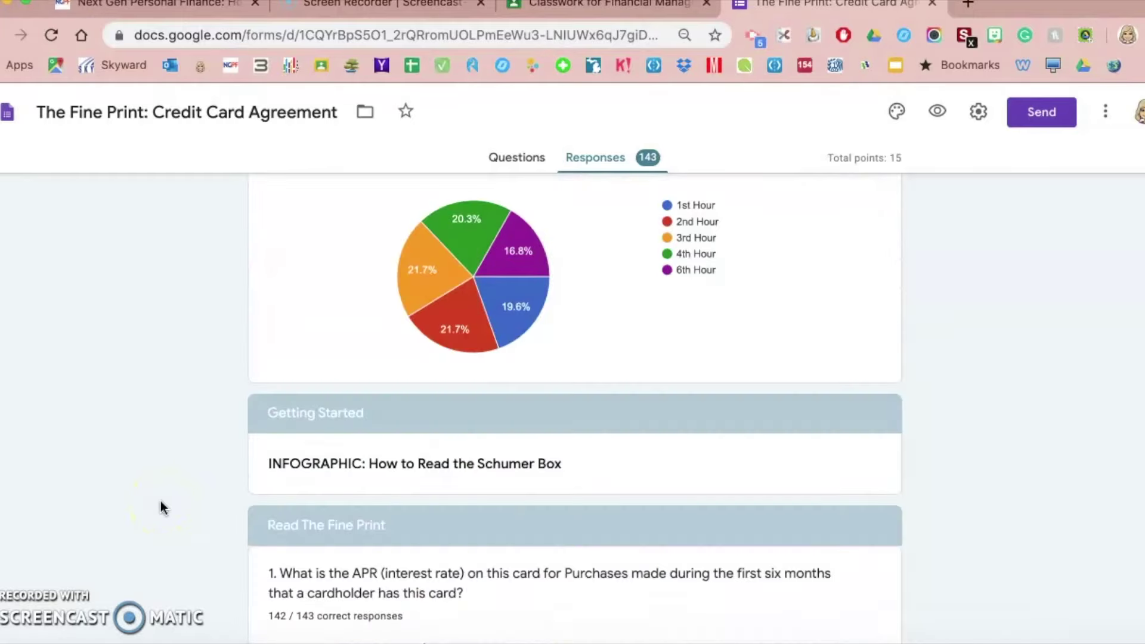
pyautogui.scroll(2, 161, 506)
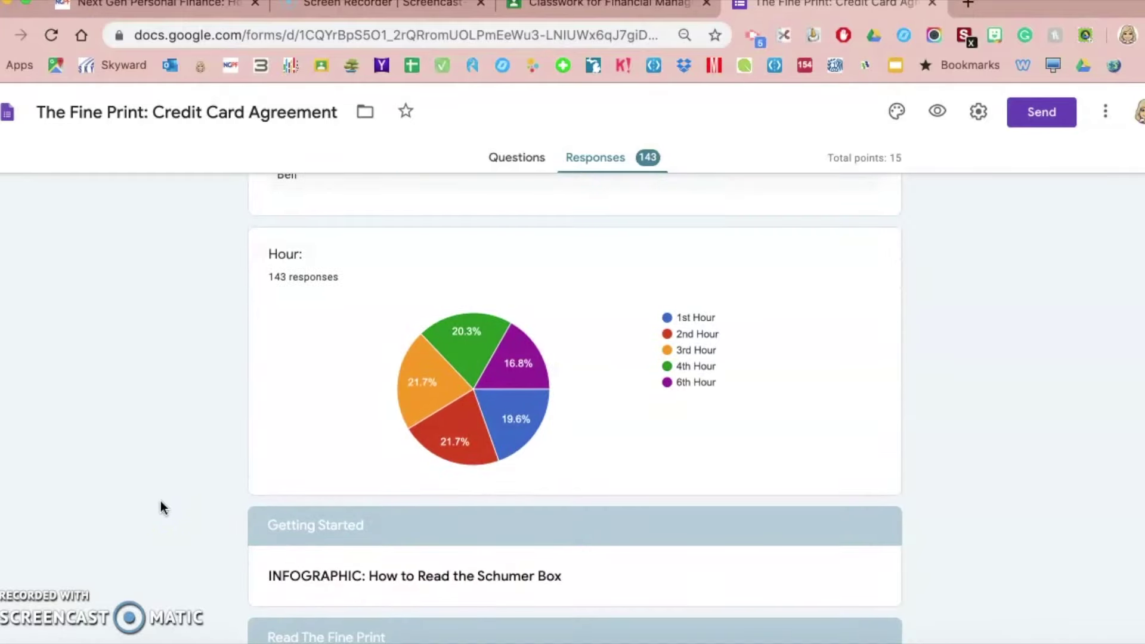
pyautogui.scroll(-8, 160, 506)
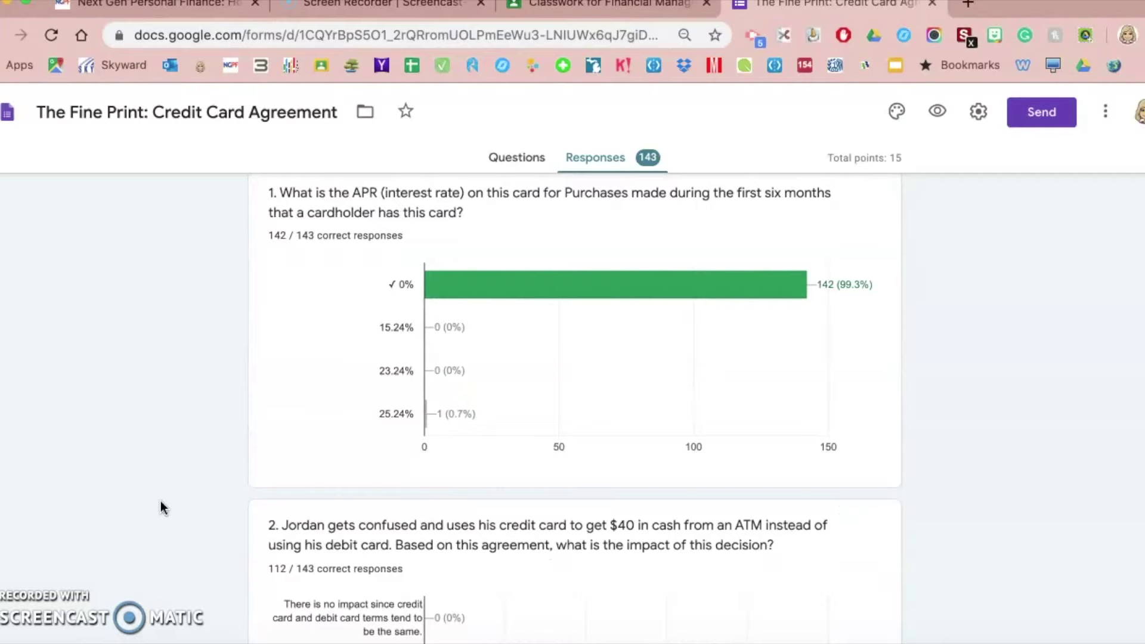
pyautogui.scroll(1, 161, 502)
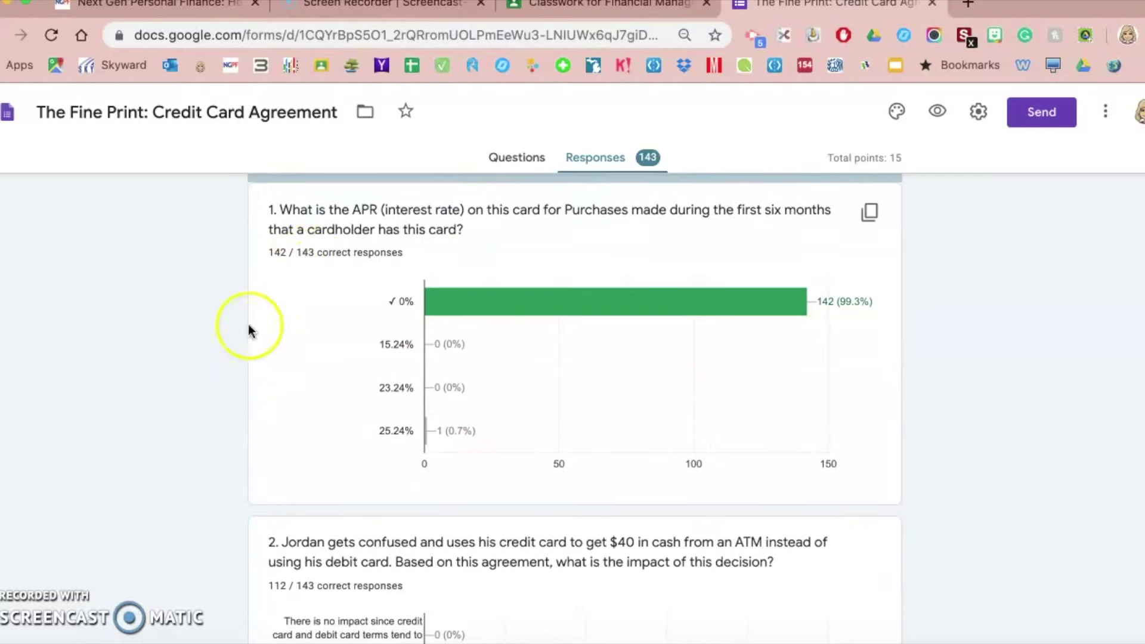
pyautogui.scroll(-10, 206, 403)
pyautogui.scroll(-20, 205, 402)
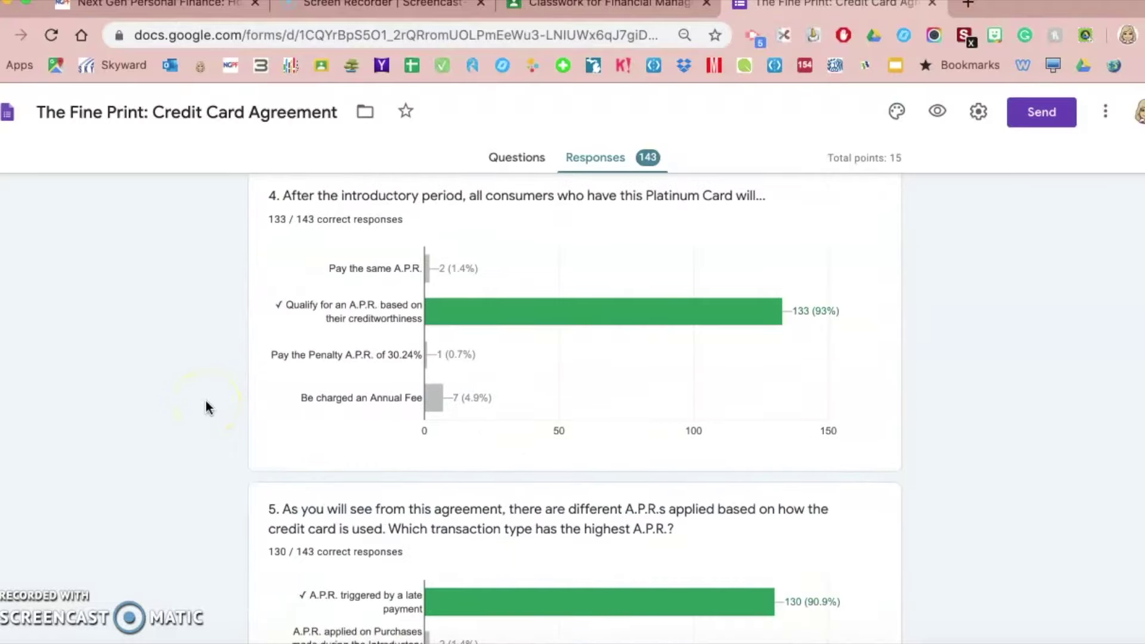
pyautogui.scroll(-9, 206, 400)
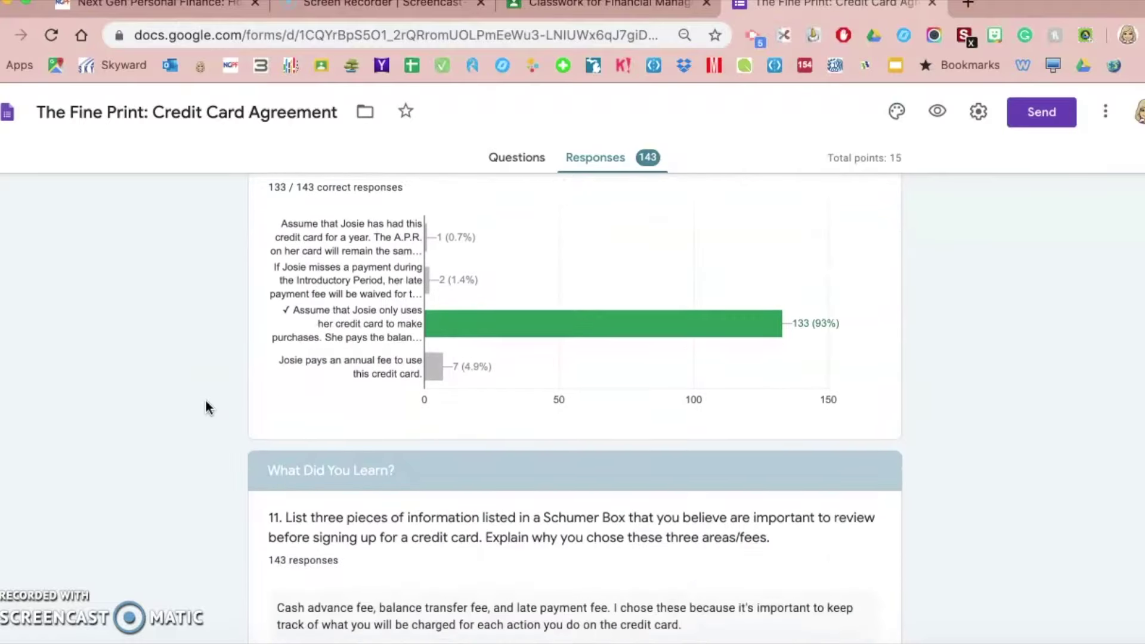
pyautogui.scroll(20, 206, 401)
pyautogui.scroll(20, 206, 401)
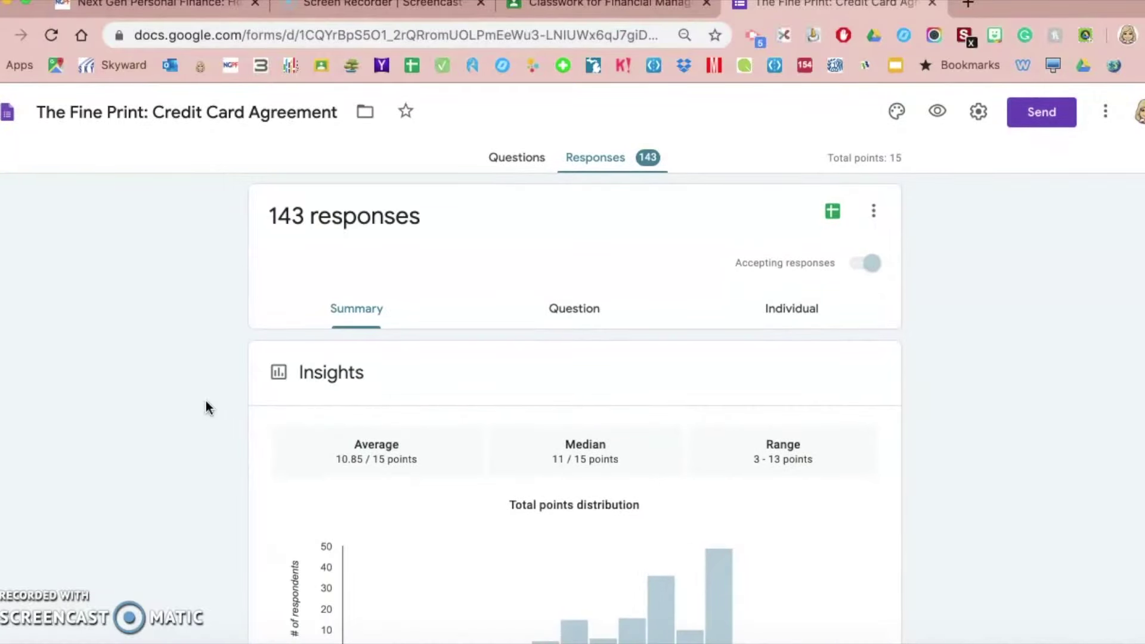
pyautogui.click(222, 352)
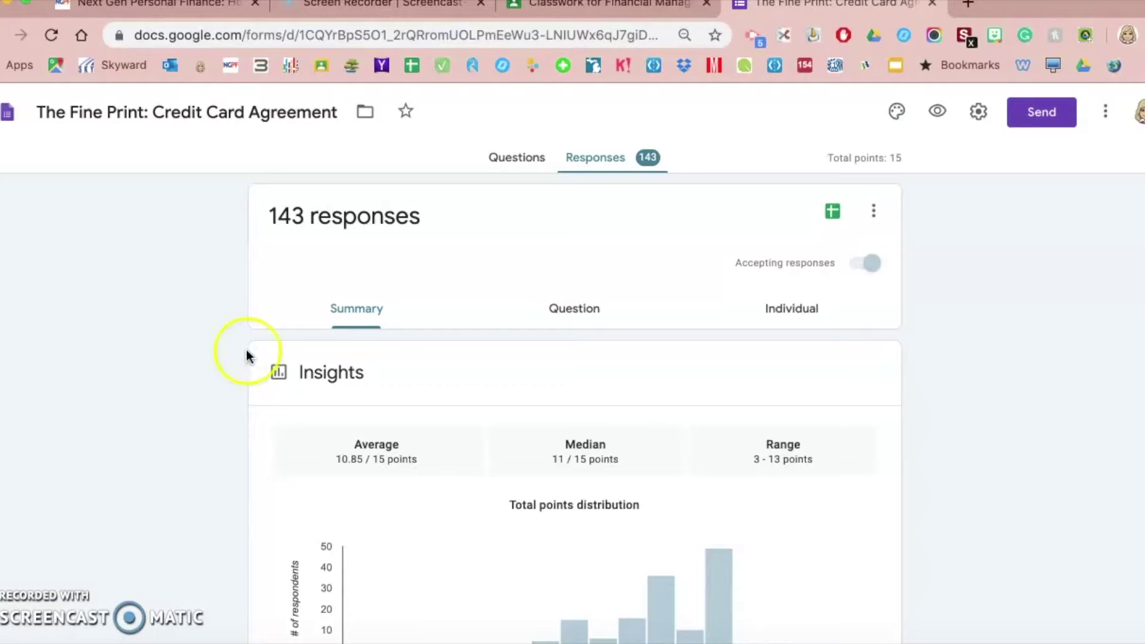
# Give response 1 the full 2 points on question 11 and save the grade.
pyautogui.click(800, 315)
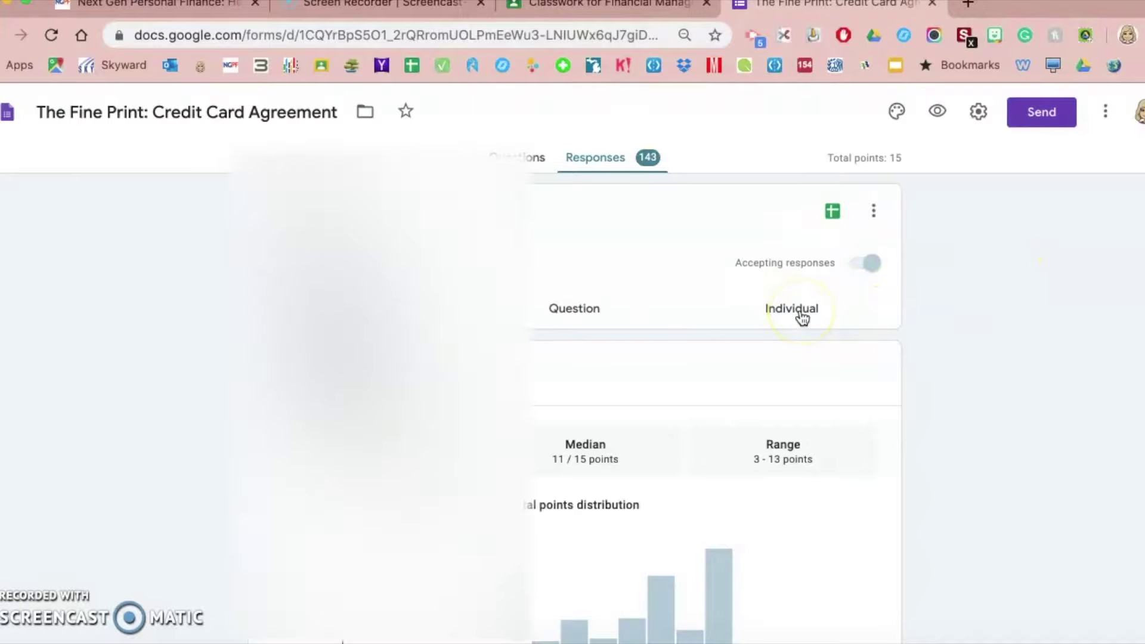
pyautogui.scroll(-6, 128, 498)
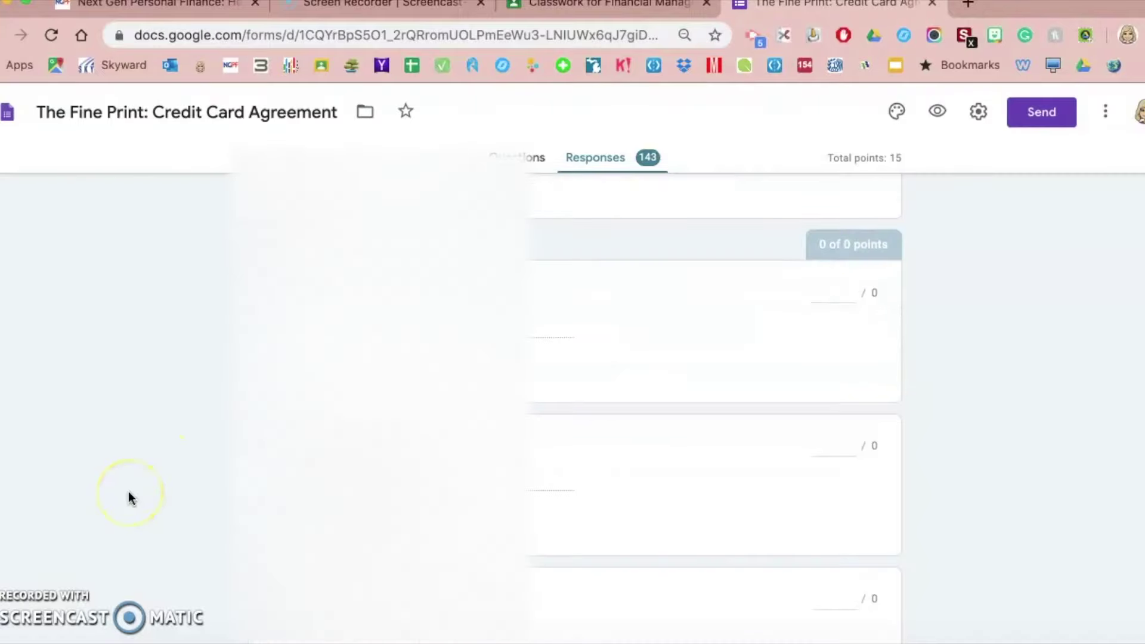
pyautogui.scroll(1, 130, 497)
pyautogui.scroll(-15, 132, 499)
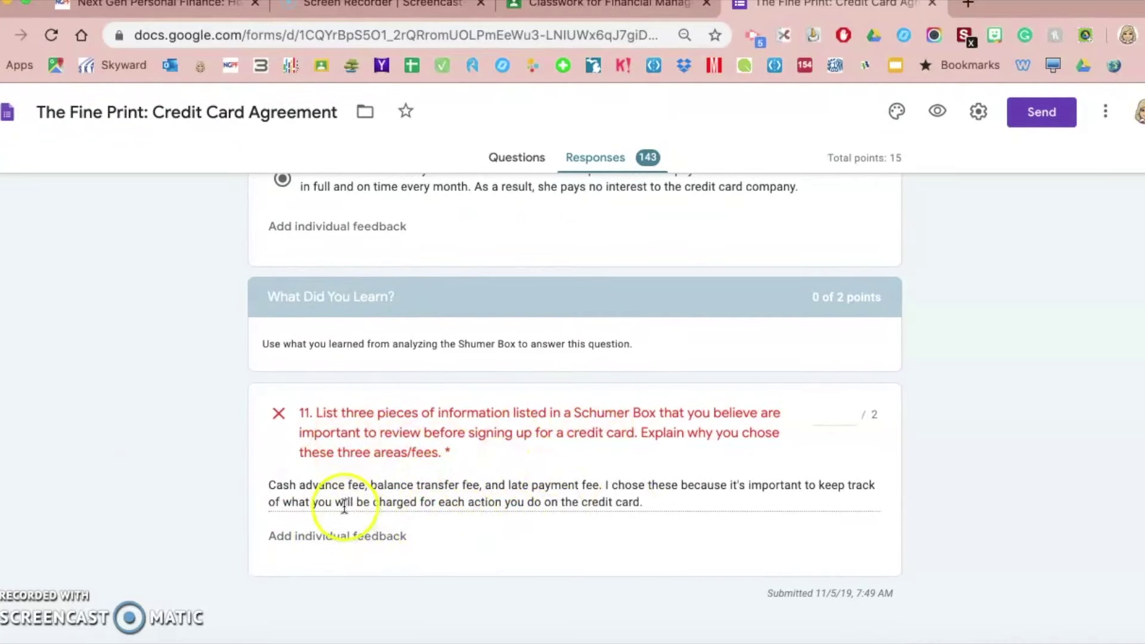
pyautogui.click(833, 413)
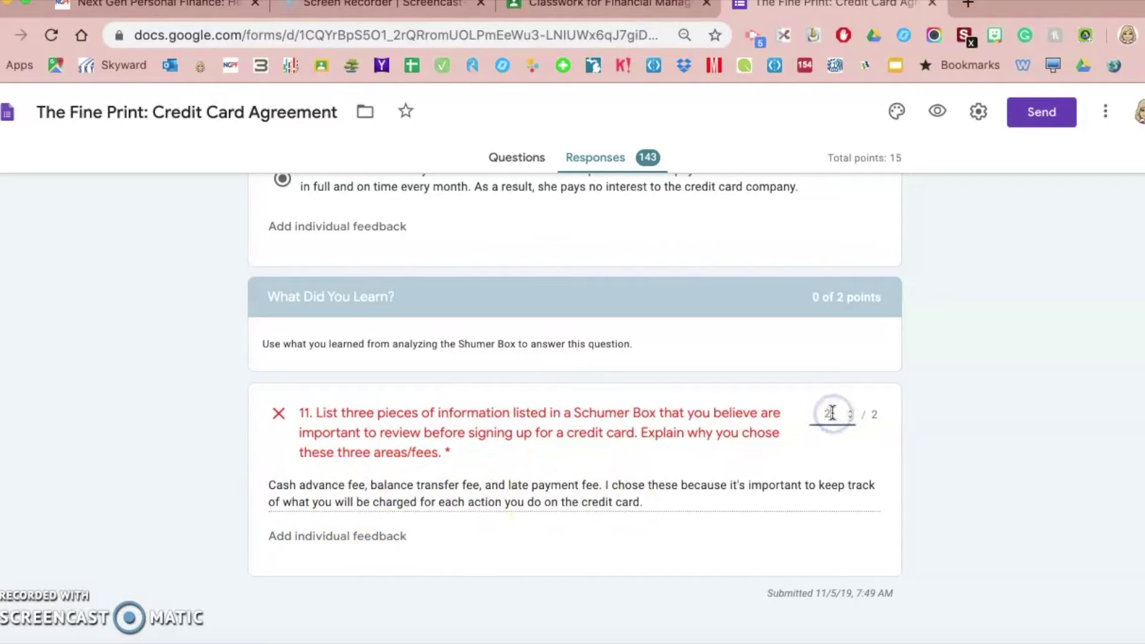
pyautogui.write('2')
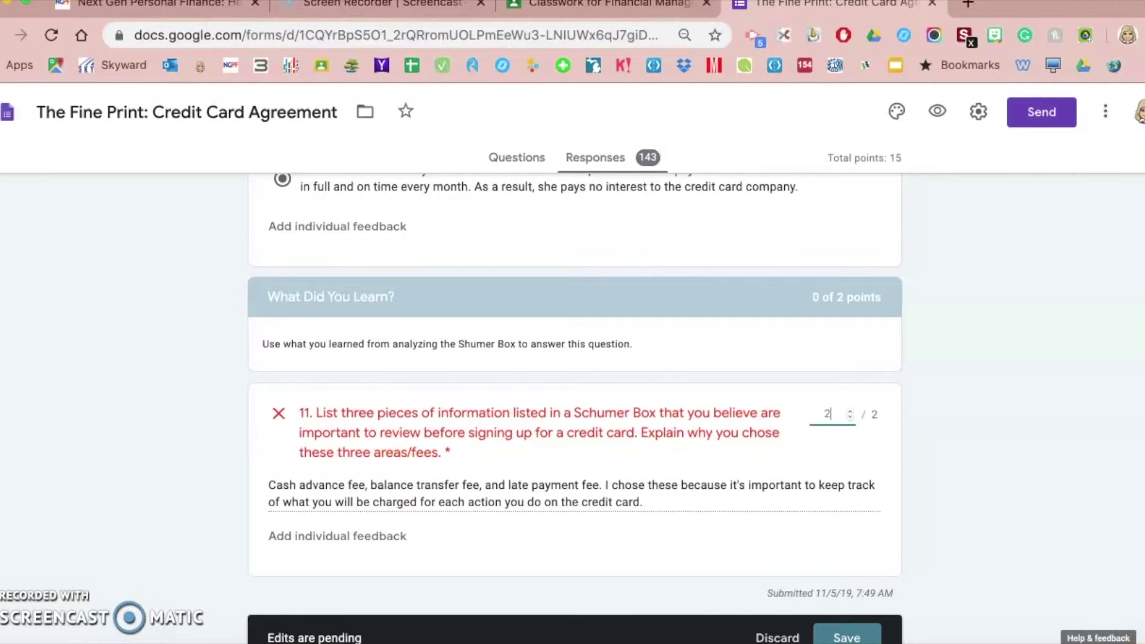
pyautogui.click(845, 636)
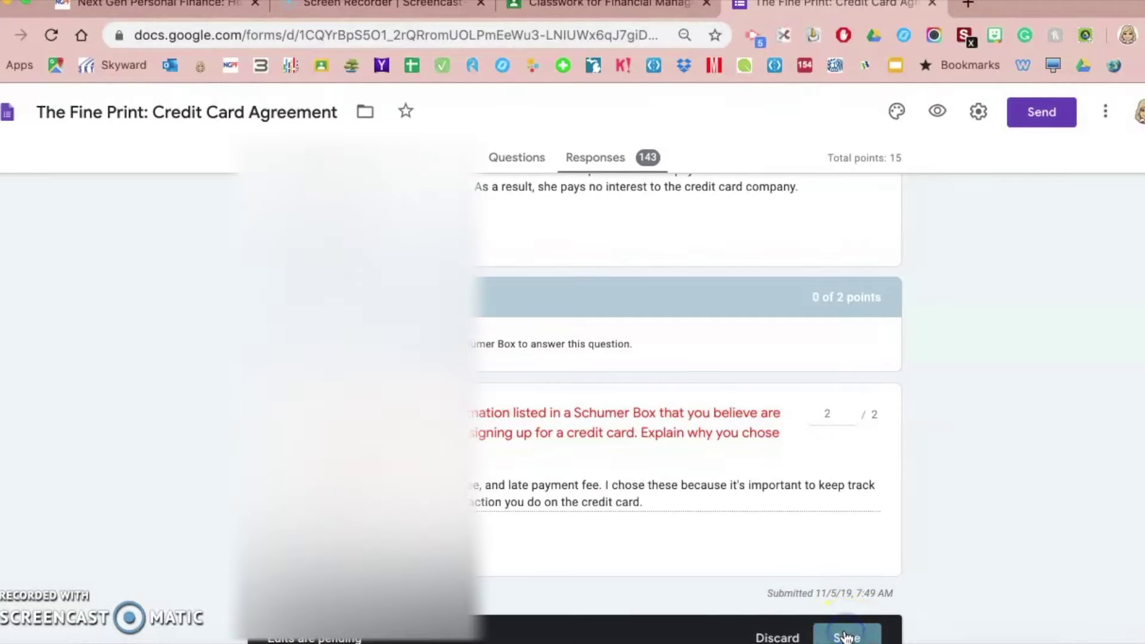
pyautogui.click(845, 637)
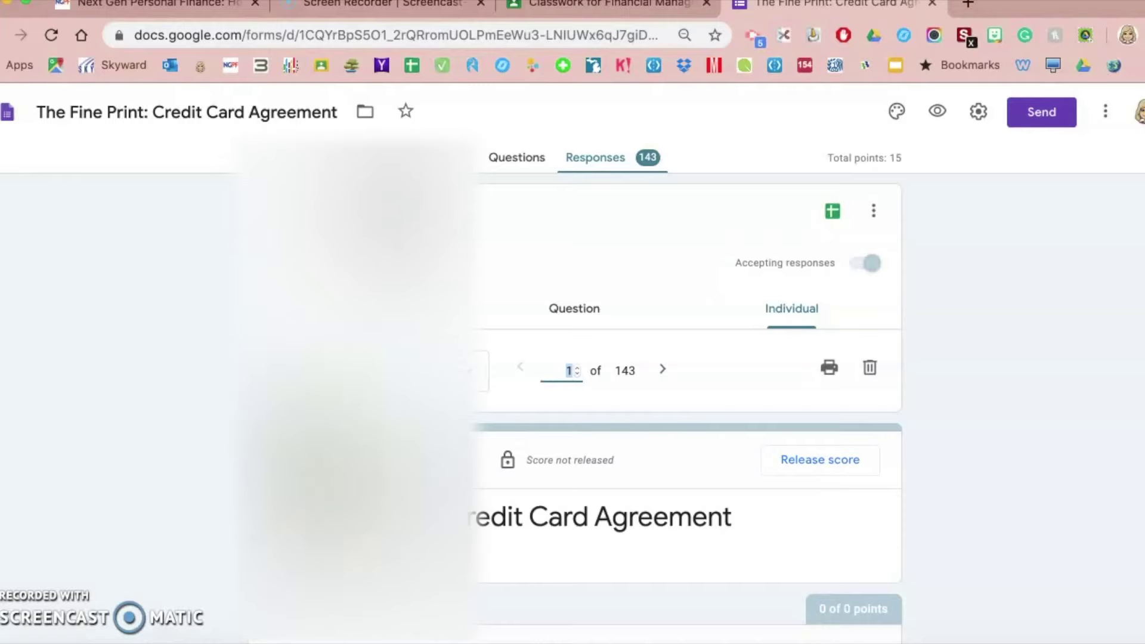
pyautogui.click(665, 370)
# Enter 1 point on question 11 for responses 2 and 3, saving each score.
pyautogui.scroll(-15, 241, 474)
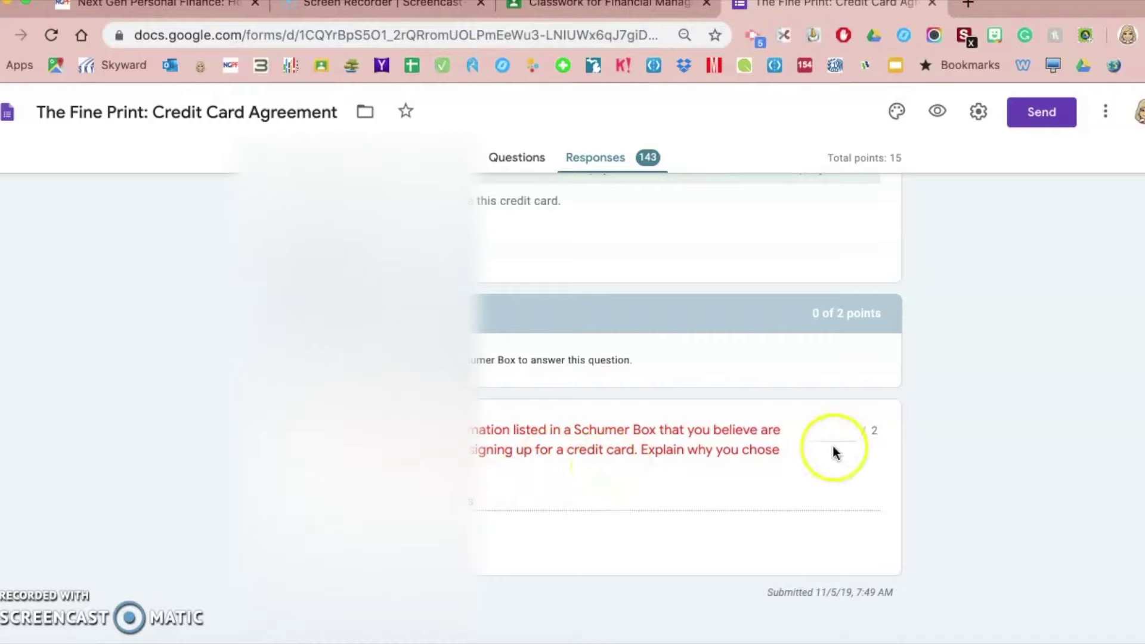
pyautogui.click(820, 430)
pyautogui.write('1')
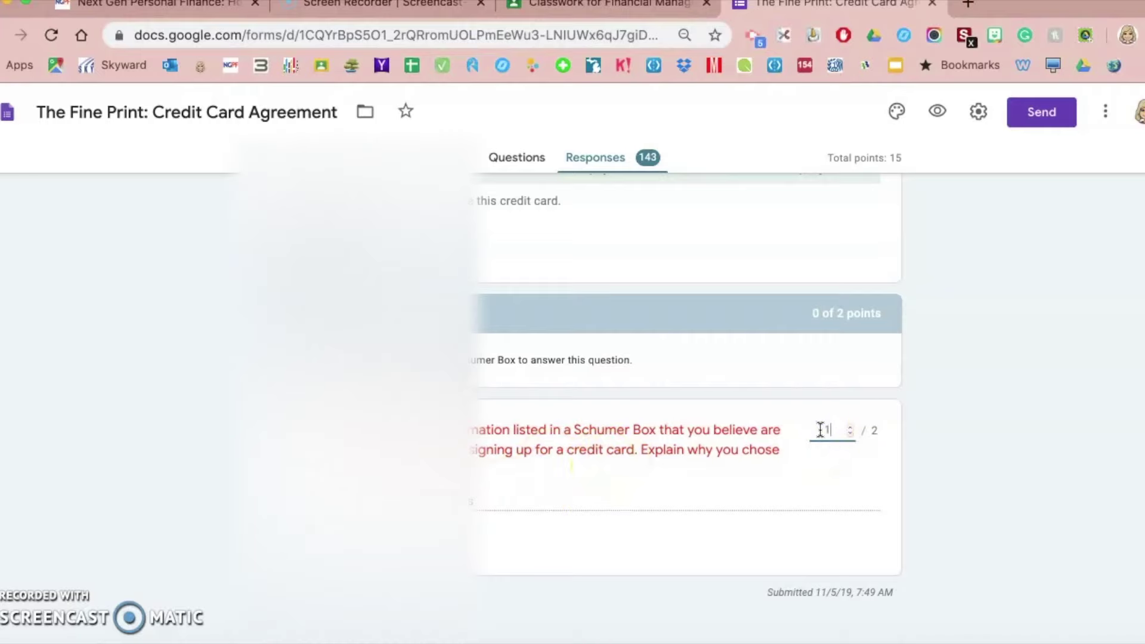
pyautogui.click(843, 636)
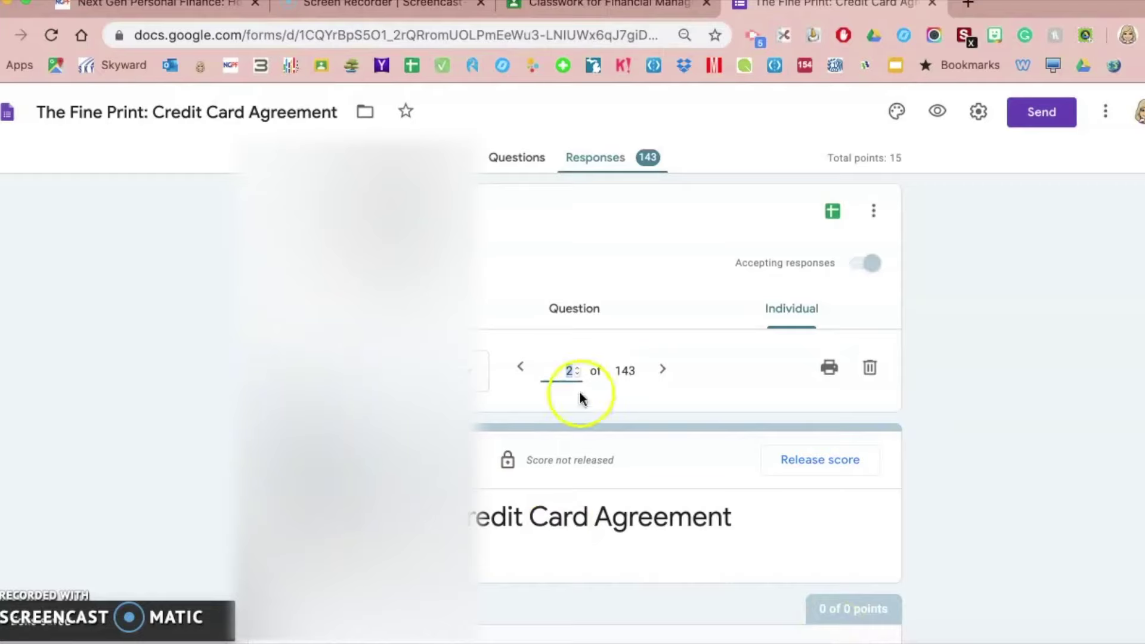
pyautogui.click(661, 371)
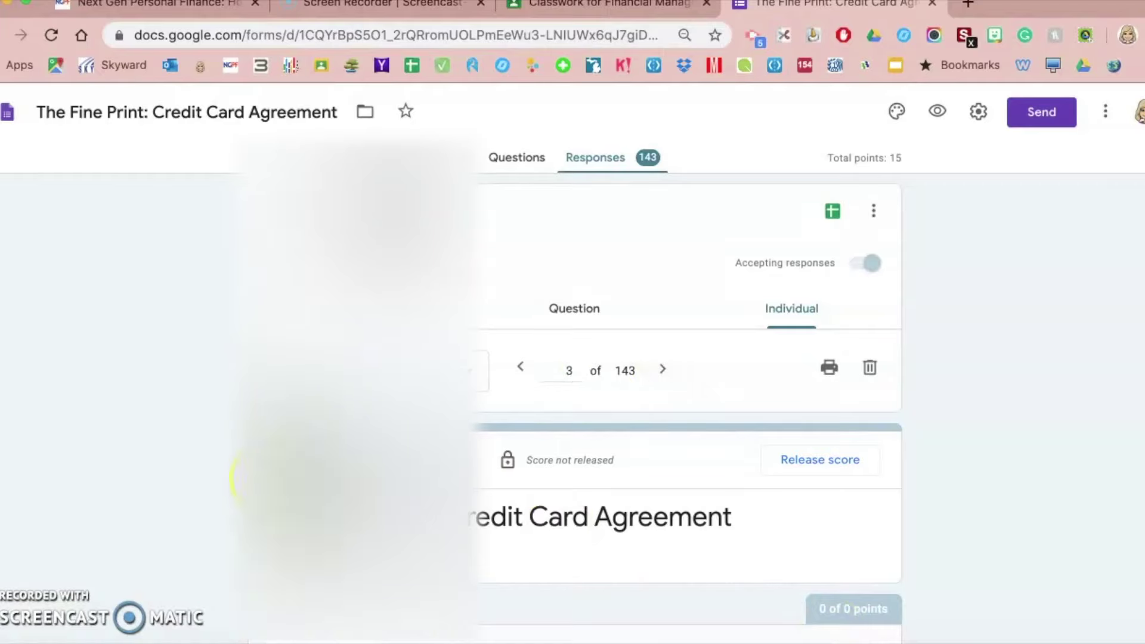
pyautogui.scroll(-20, 233, 495)
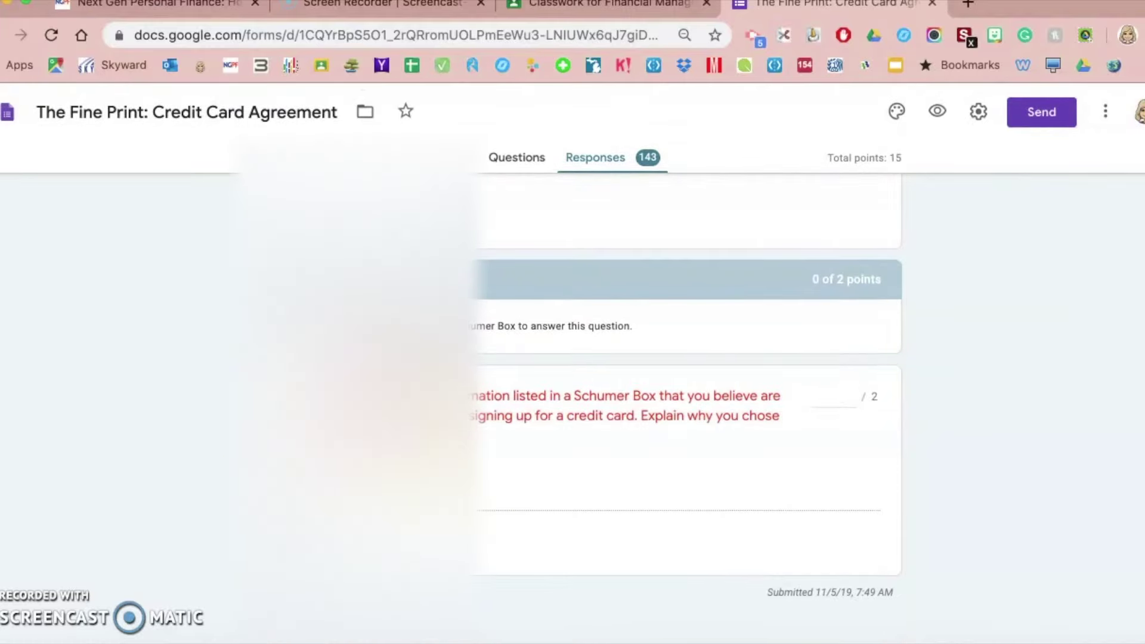
pyautogui.click(817, 396)
pyautogui.write('1')
pyautogui.click(848, 632)
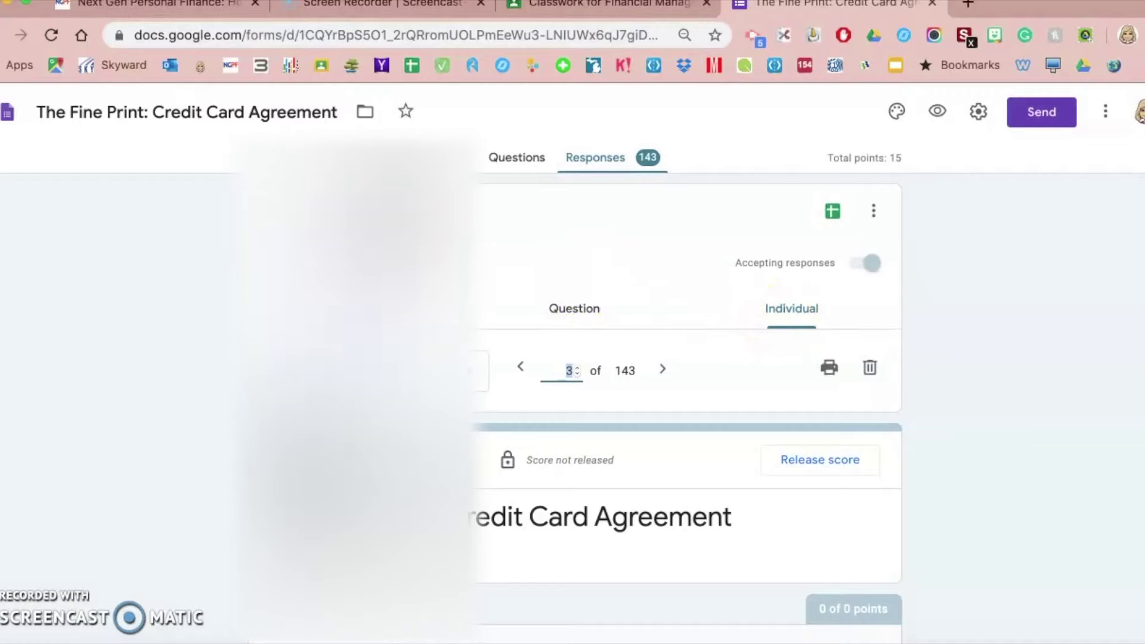
pyautogui.click(356, 308)
# Scroll to the Scores list and open Release scores, then cancel without releasing.
pyautogui.scroll(-1, 1008, 490)
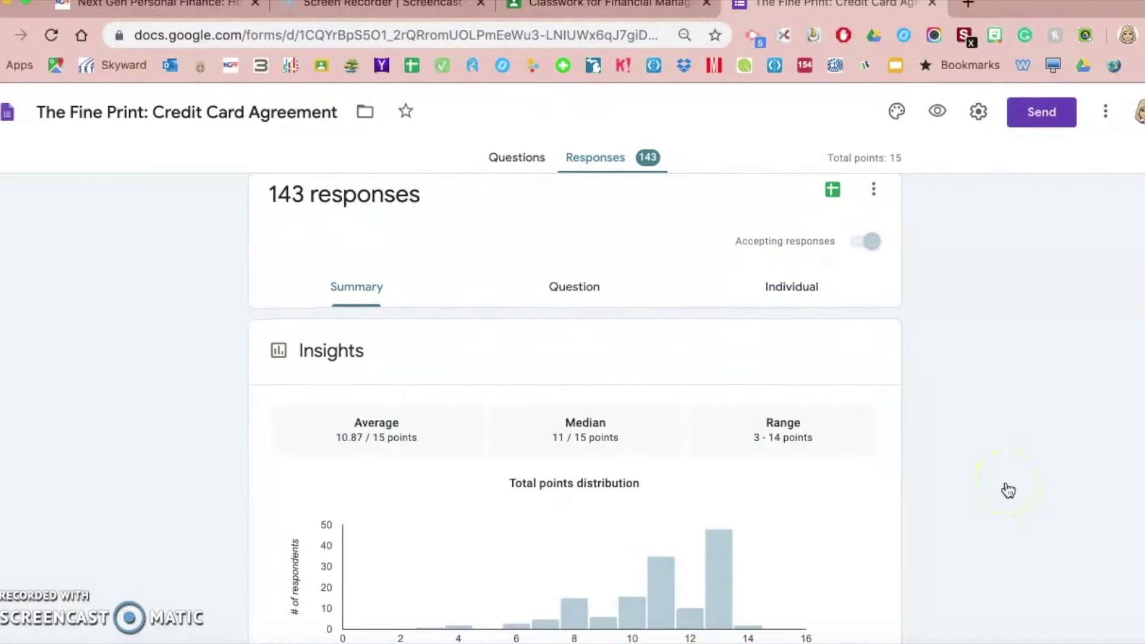
pyautogui.scroll(-6, 926, 417)
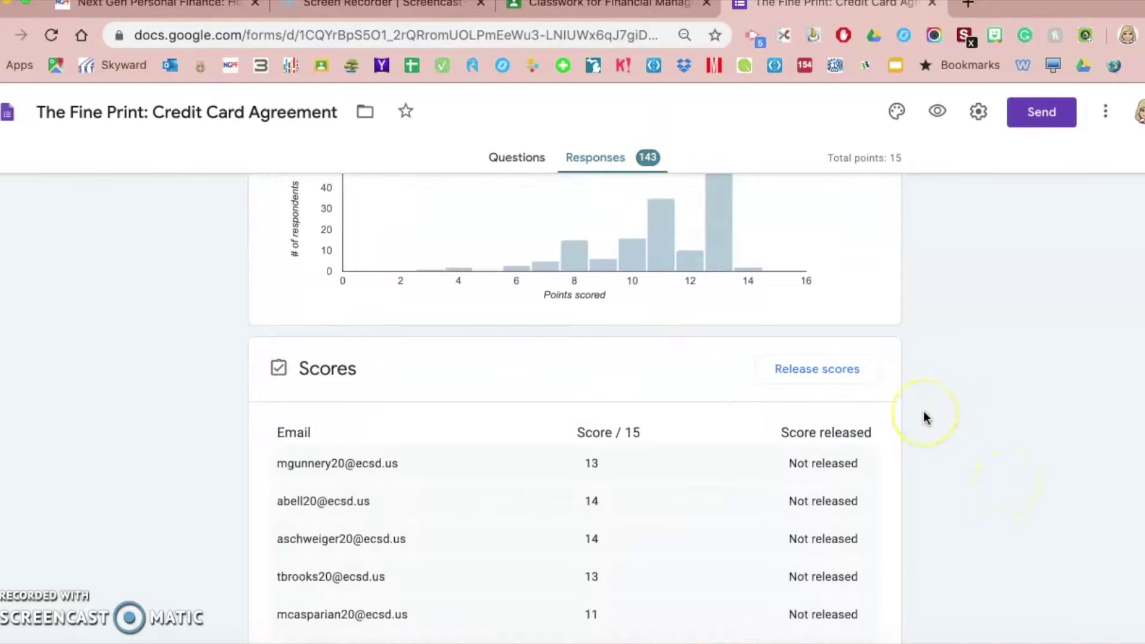
pyautogui.scroll(-1, 926, 417)
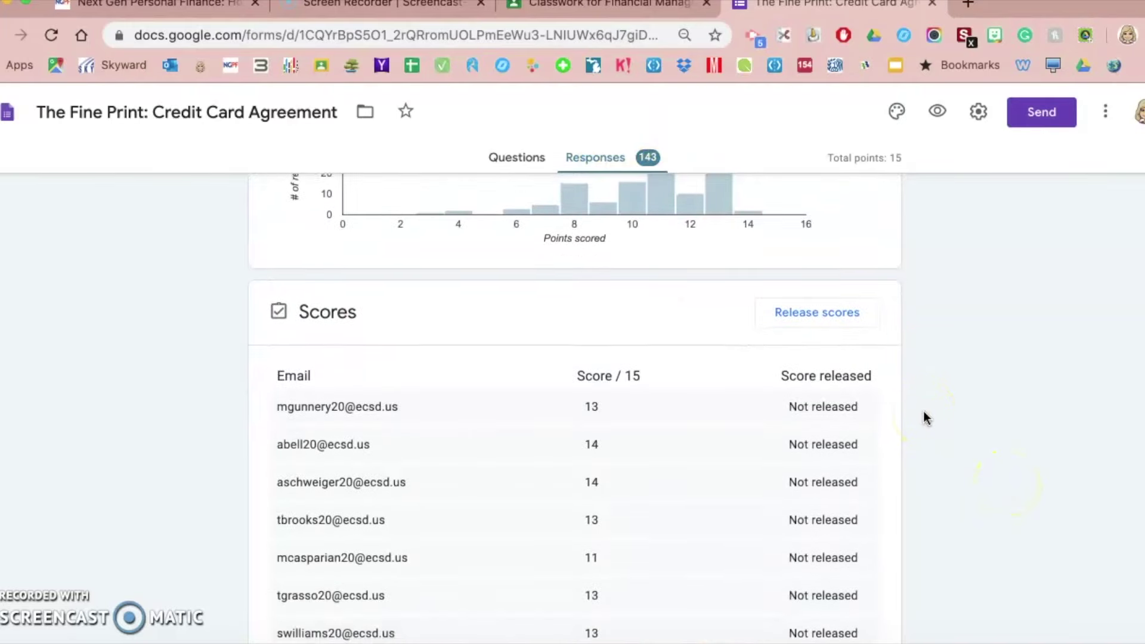
pyautogui.click(817, 311)
pyautogui.click(817, 311)
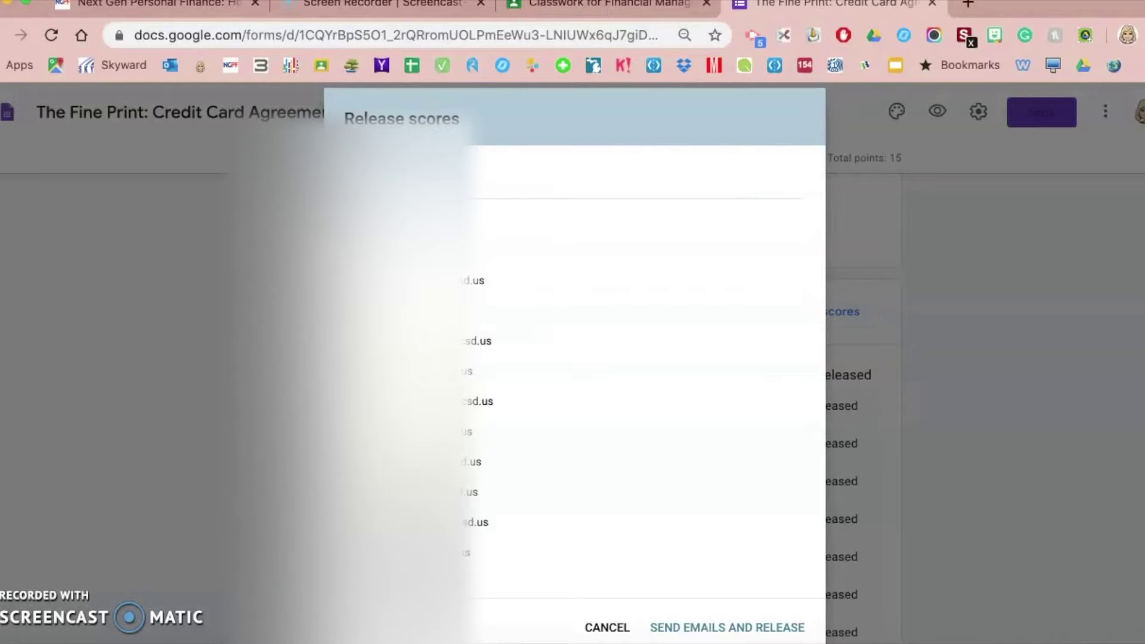
pyautogui.scroll(-15, 573, 358)
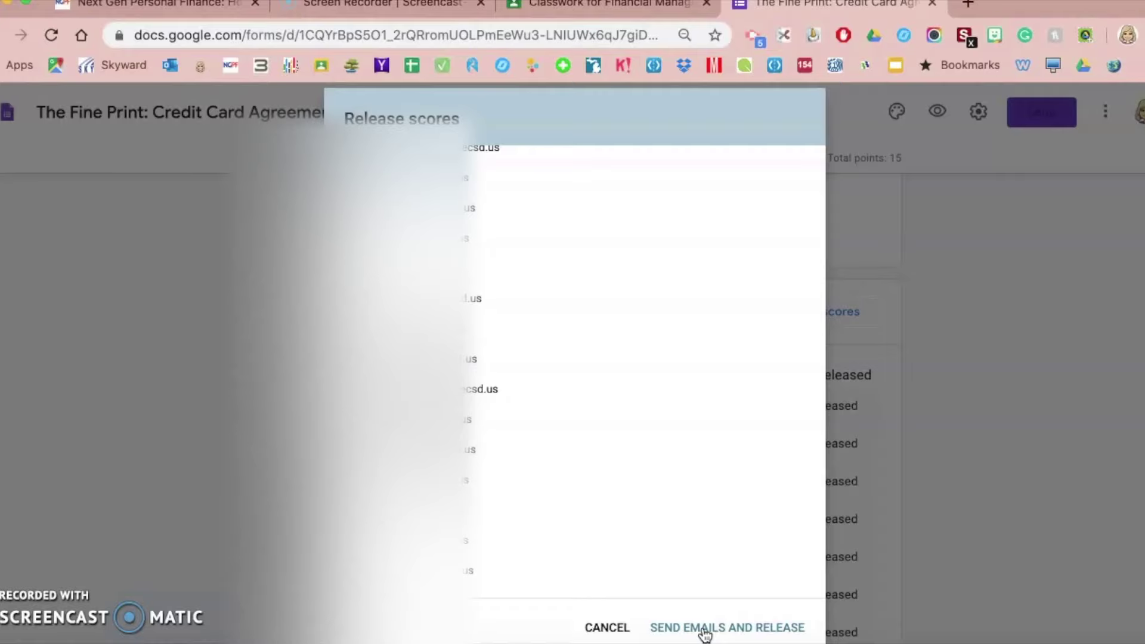
pyautogui.click(599, 626)
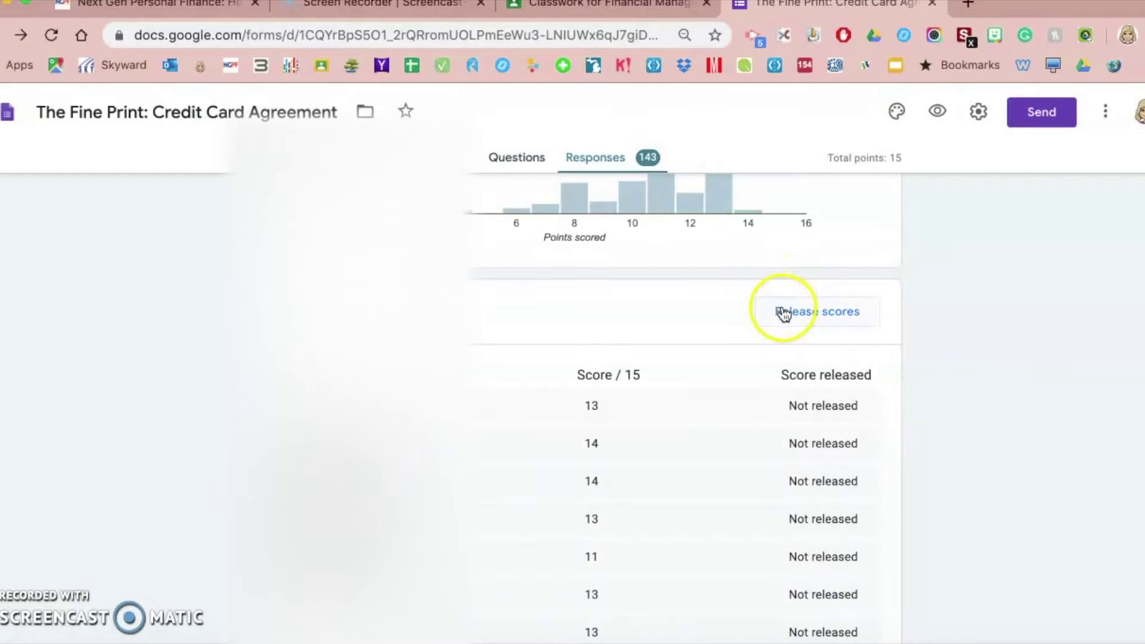
pyautogui.click(984, 119)
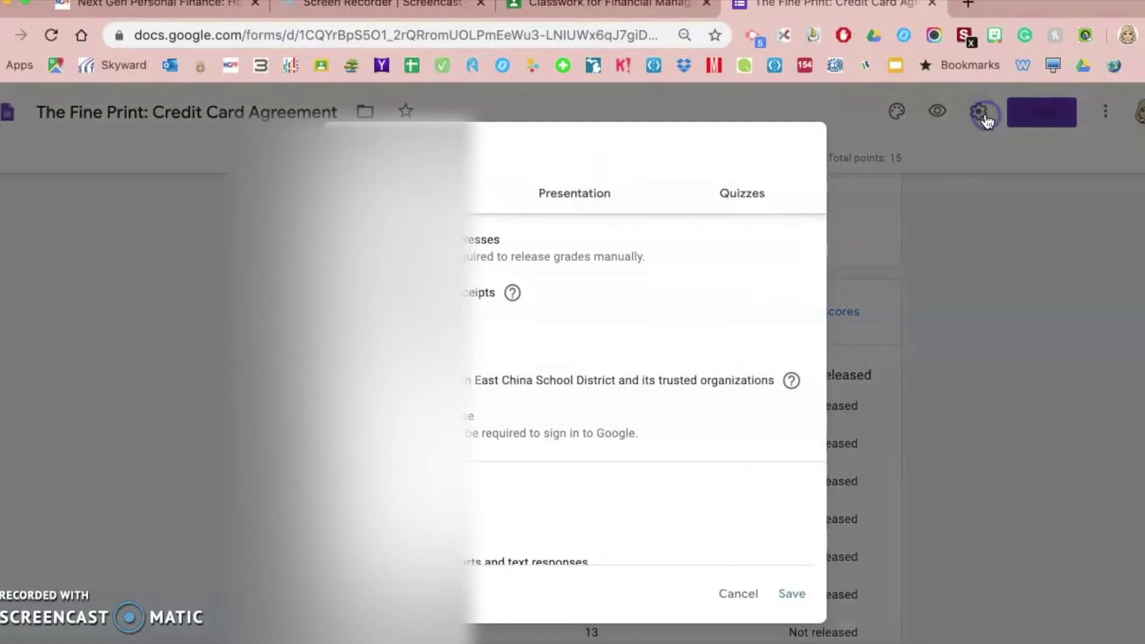
pyautogui.click(727, 196)
pyautogui.click(377, 532)
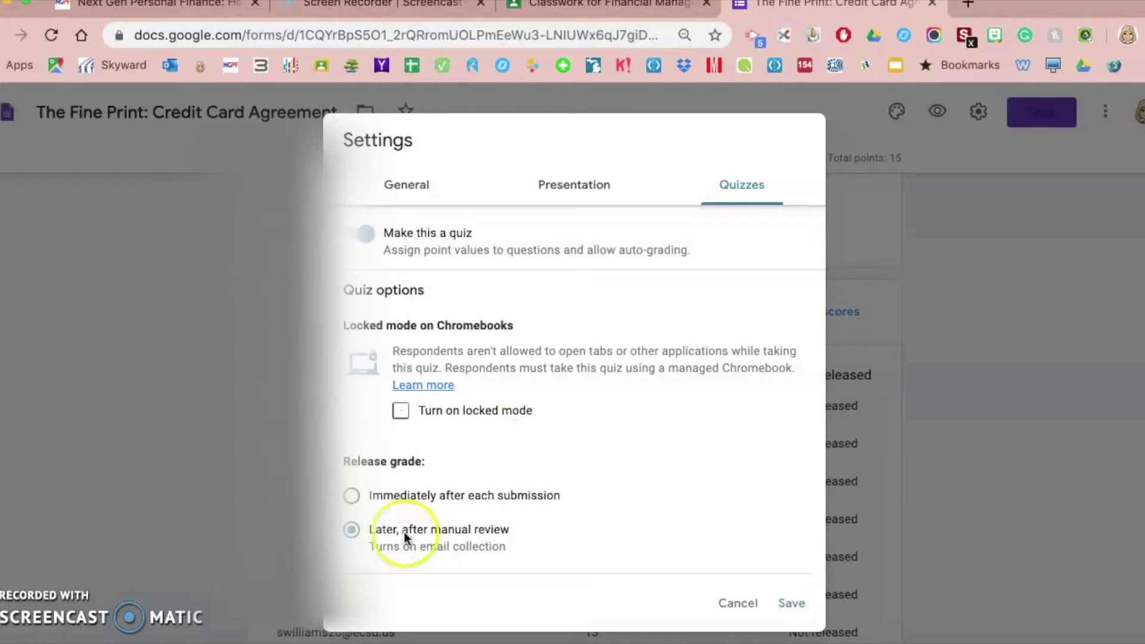
pyautogui.click(740, 603)
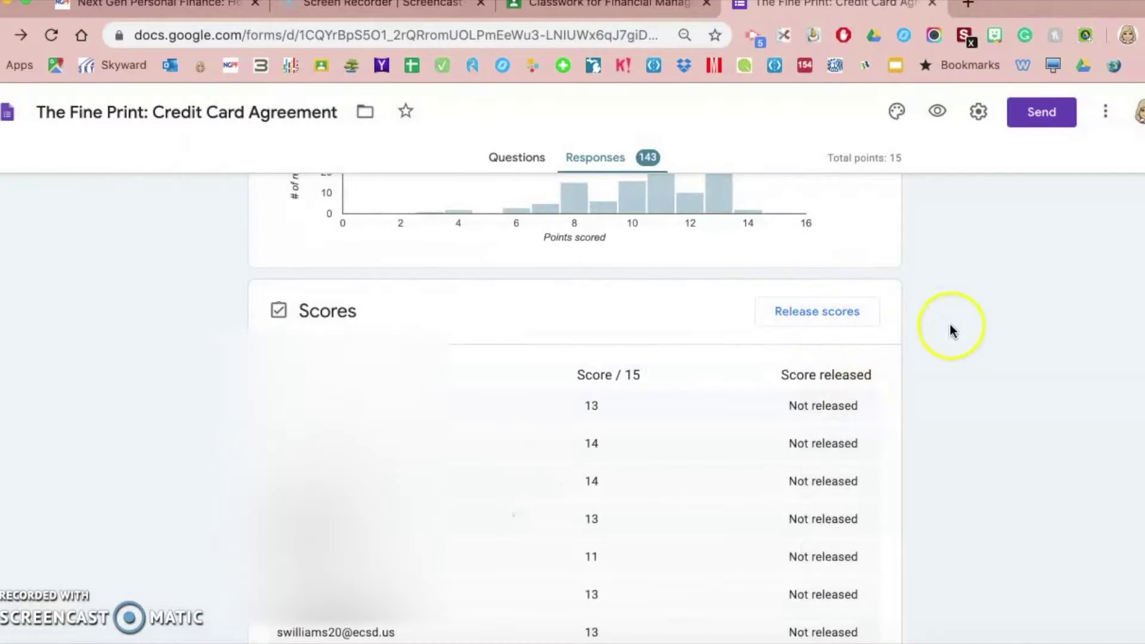
pyautogui.scroll(4, 950, 328)
# Create a new linked spreadsheet 'The Fine Print: Credit Card Agreement (Responses)' for the responses.
pyautogui.scroll(4, 950, 327)
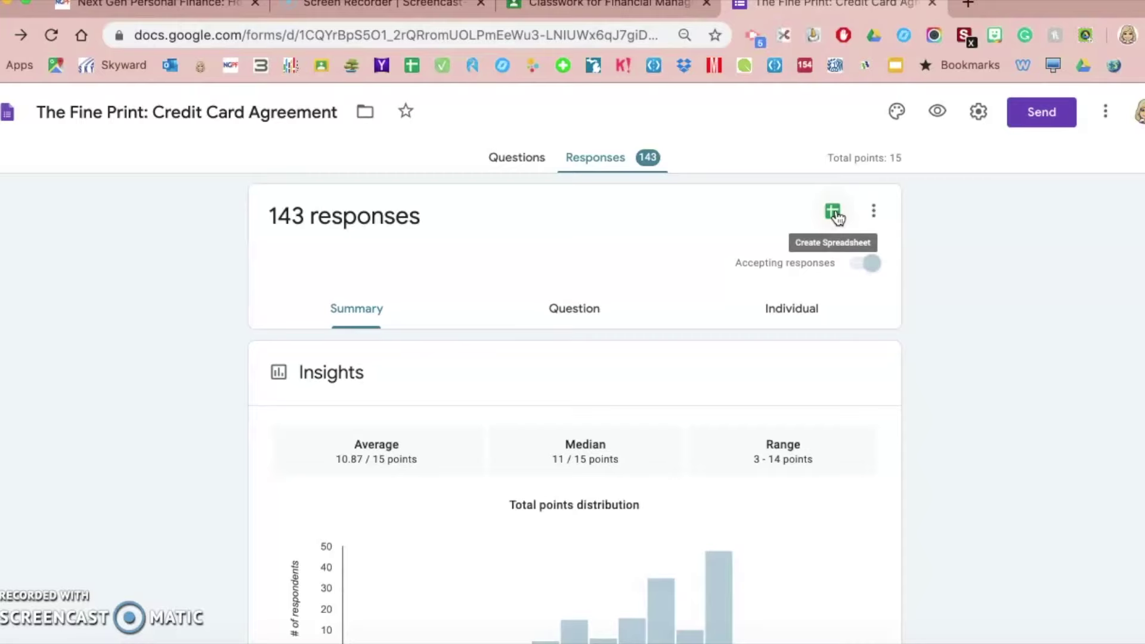
pyautogui.click(835, 216)
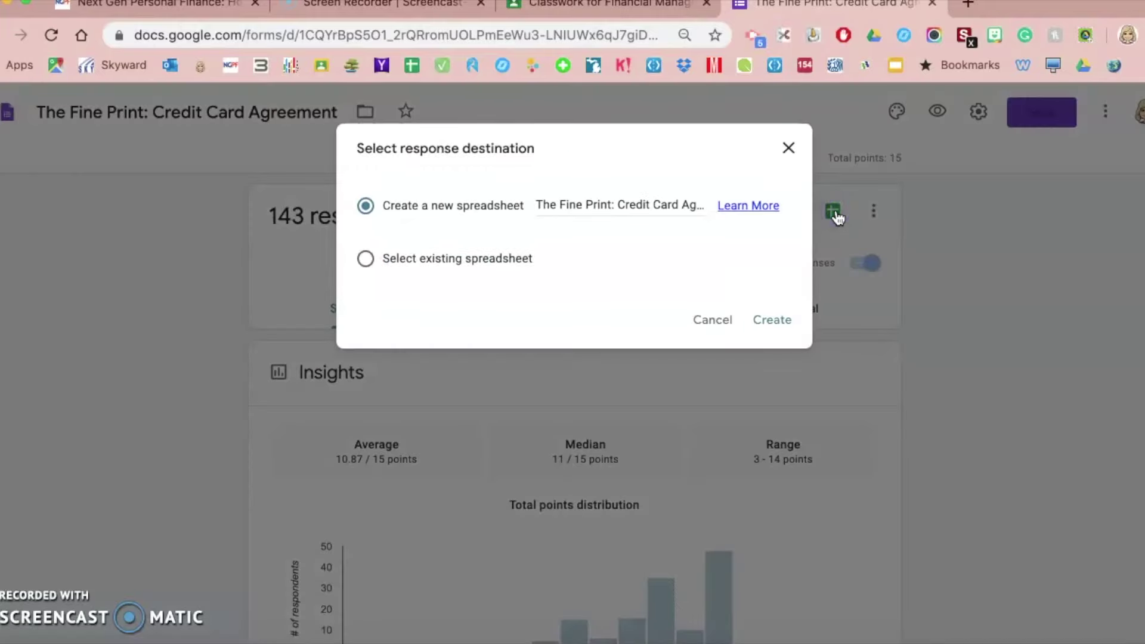
pyautogui.click(769, 321)
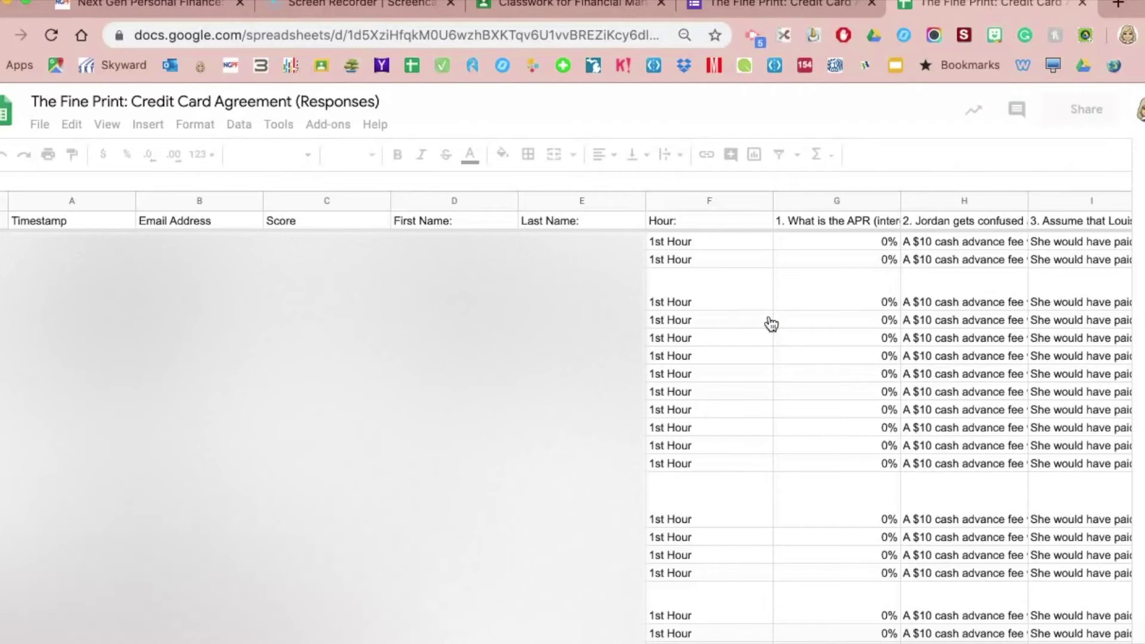
pyautogui.click(7, 202)
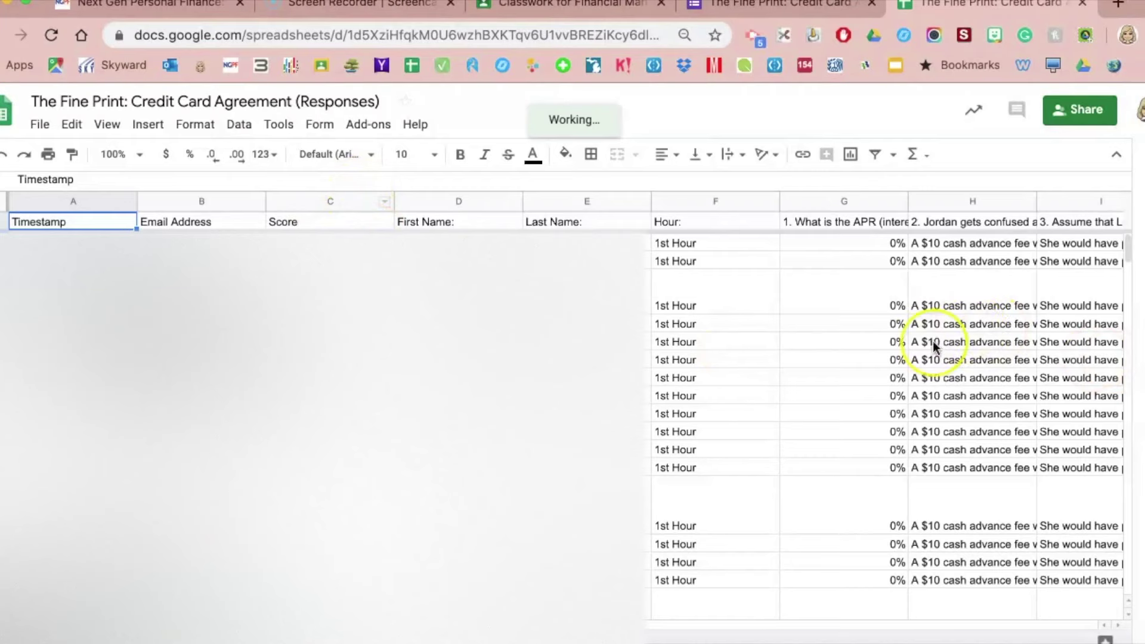
pyautogui.hscroll(10, 934, 344)
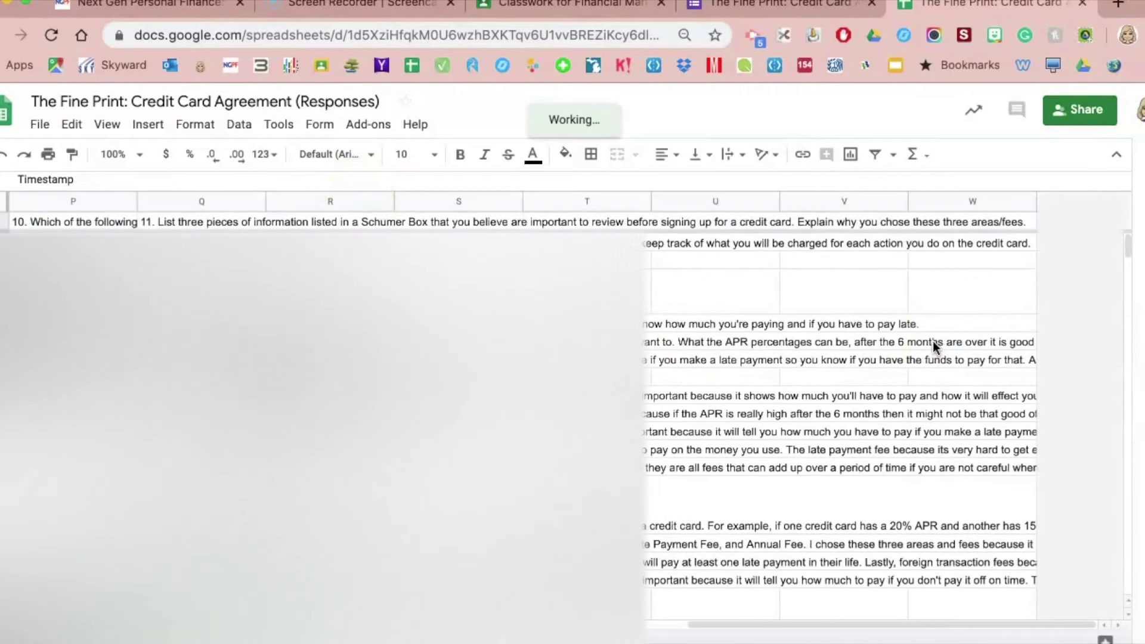
pyautogui.hscroll(-10, 932, 341)
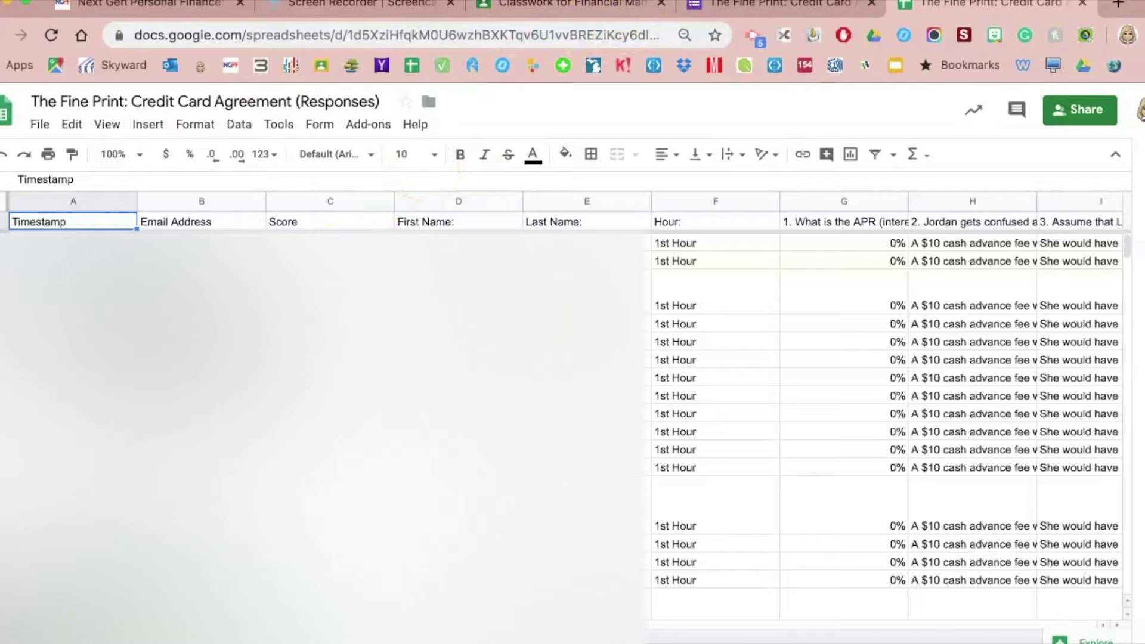
# Return to the Google Forms quiz tab showing the 143-response summary.
pyautogui.click(767, 8)
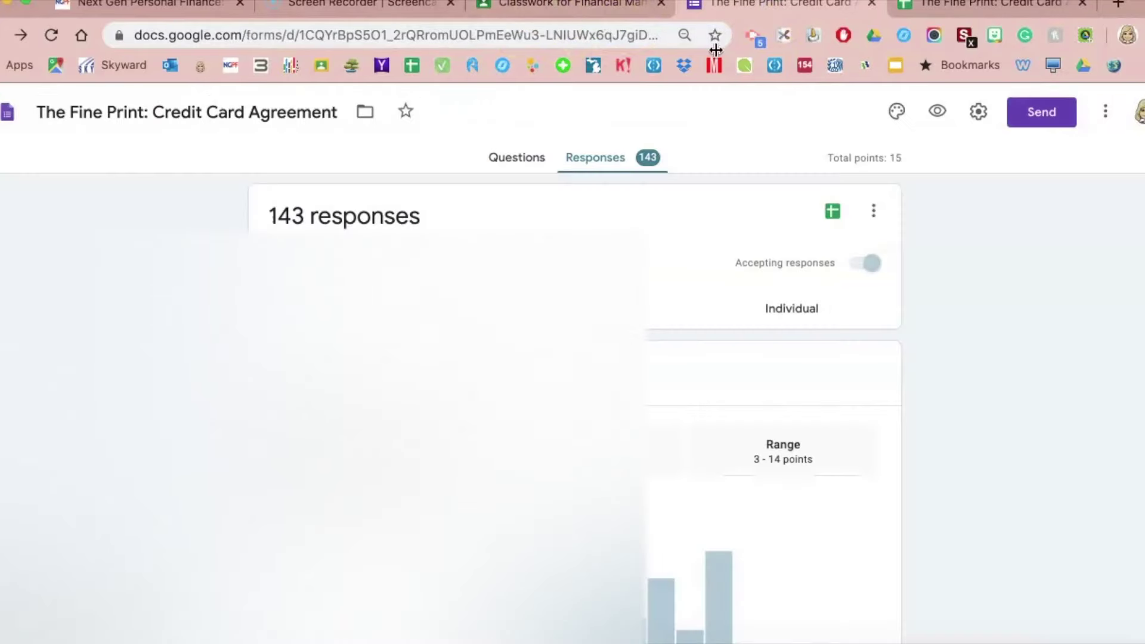